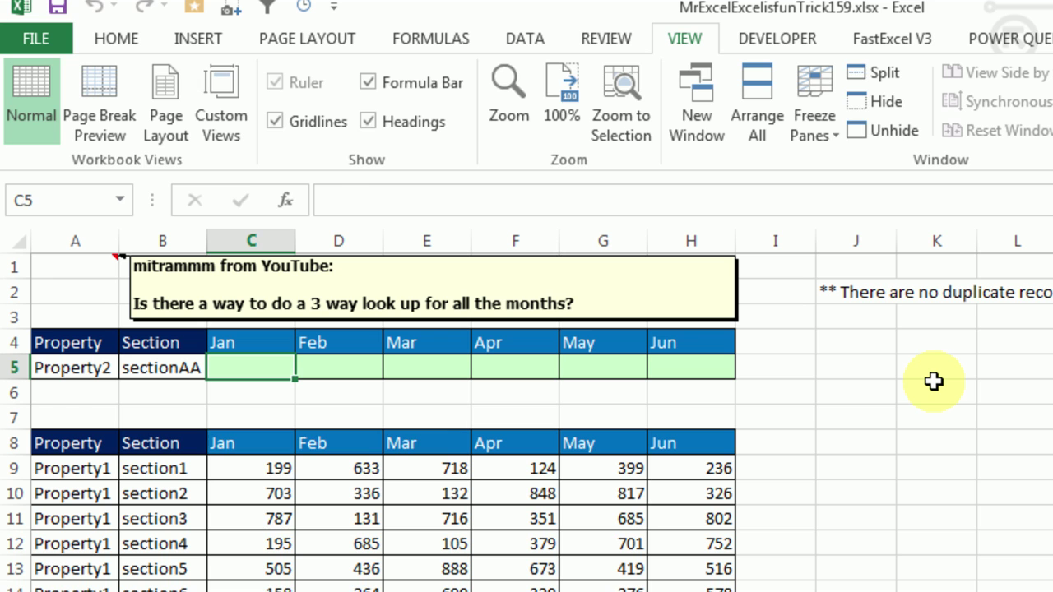
# Step: Start a SUMIFS in C5 with sum range C$9:C$20 and criteria range $A$9:$A$20
pyautogui.write('=SUMIFS')
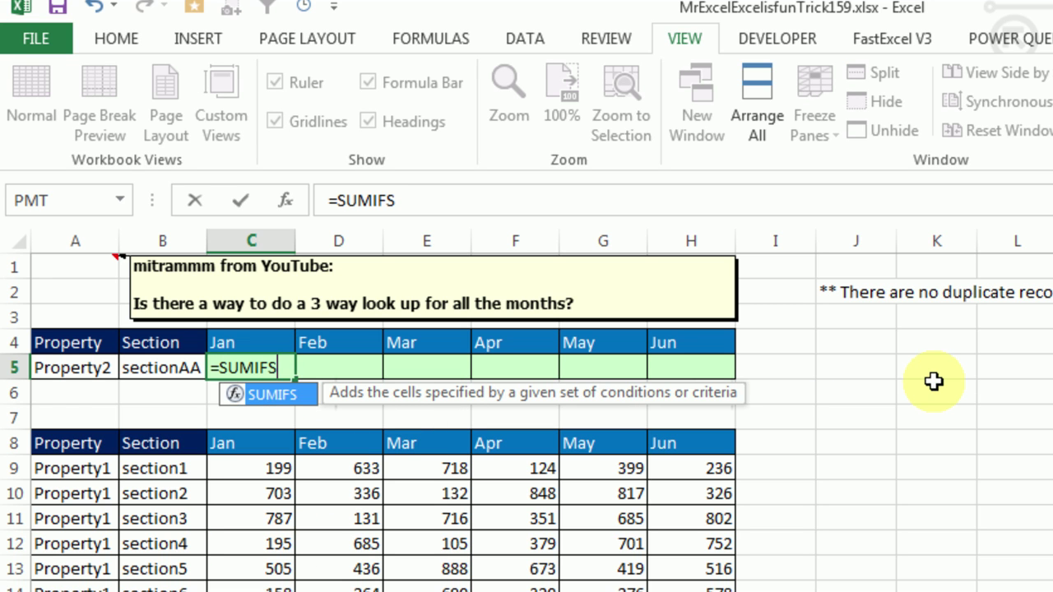
pyautogui.write('(')
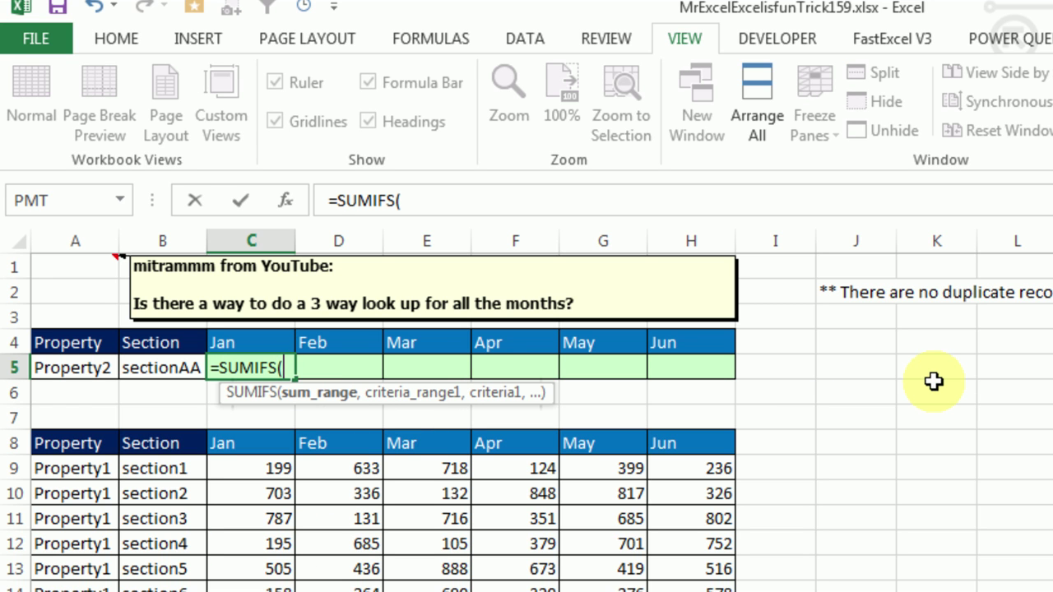
pyautogui.click(270, 470)
pyautogui.moveTo(270, 470); pyautogui.dragTo(280, 590)
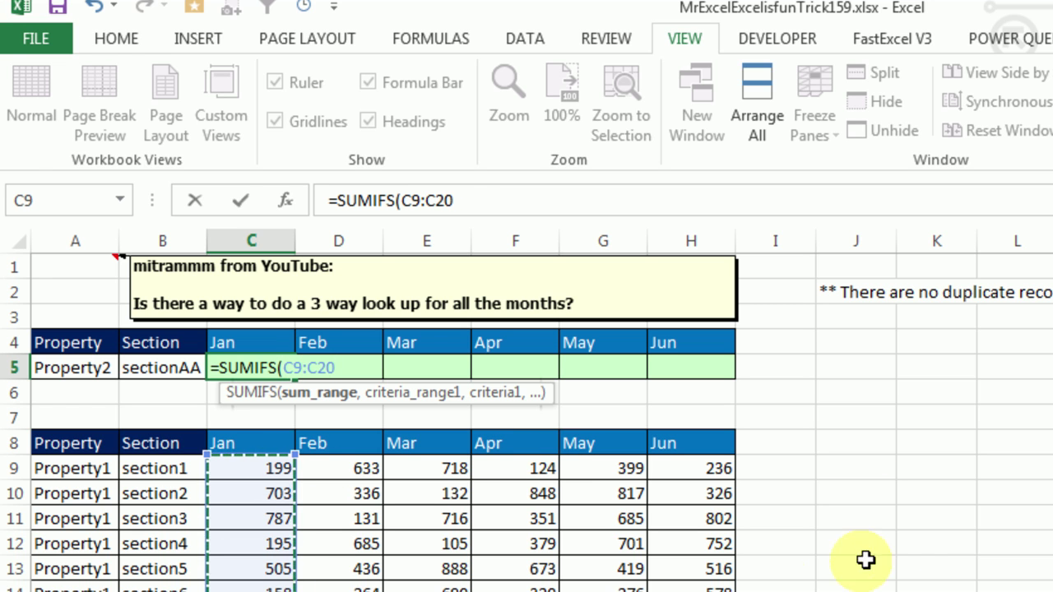
pyautogui.press('F4')
pyautogui.press('F4')
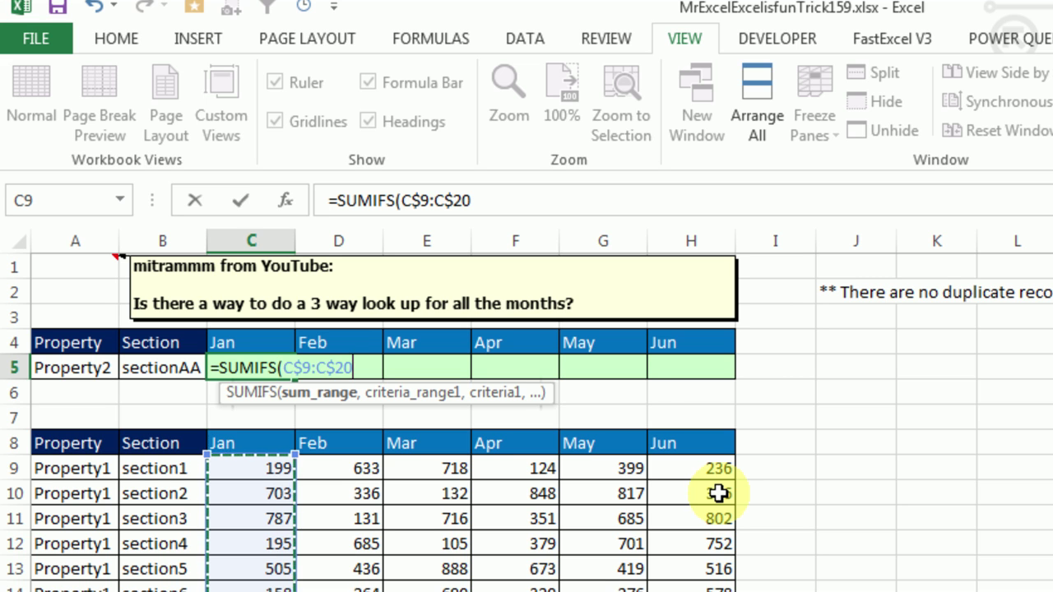
pyautogui.write(',')
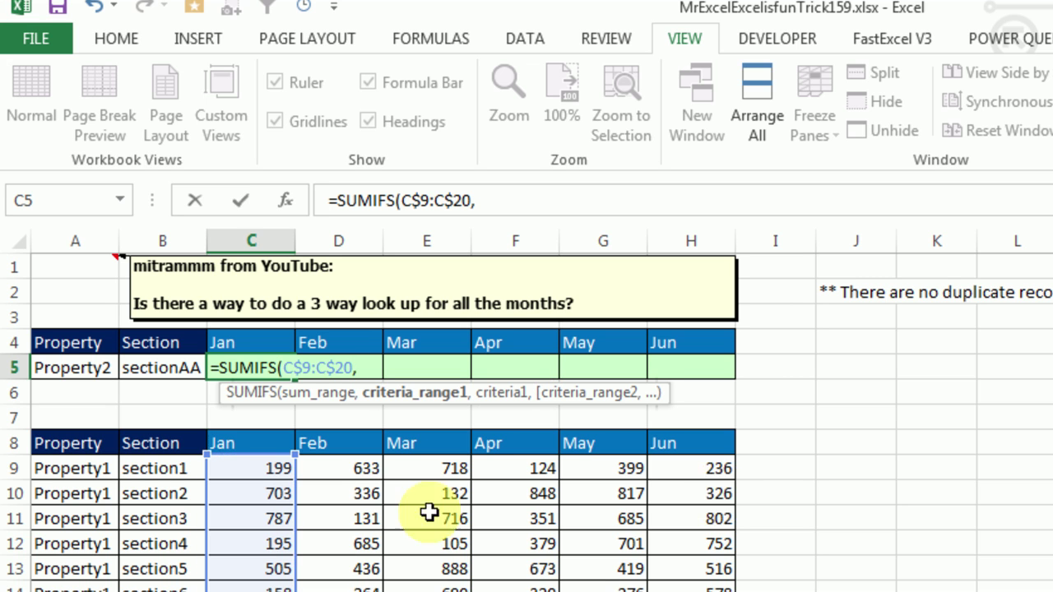
pyautogui.click(80, 469)
pyautogui.moveTo(80, 503); pyautogui.dragTo(80, 591)
pyautogui.press('F4')
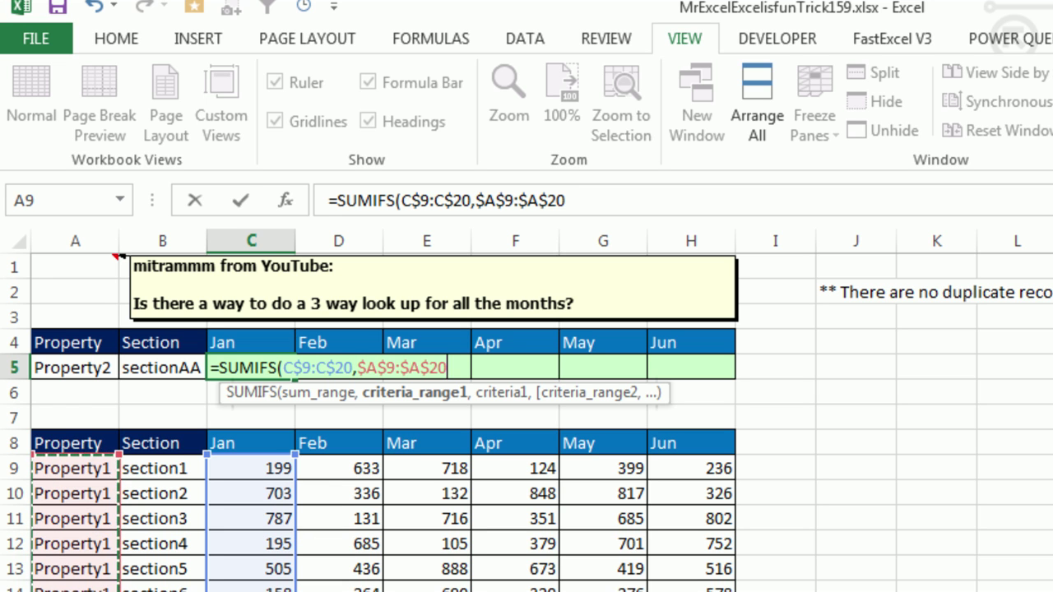
# Step: Finish the SUMIFS with criteria $A5, $B$9:$B$20 and $B5, returning 165
pyautogui.write(',')
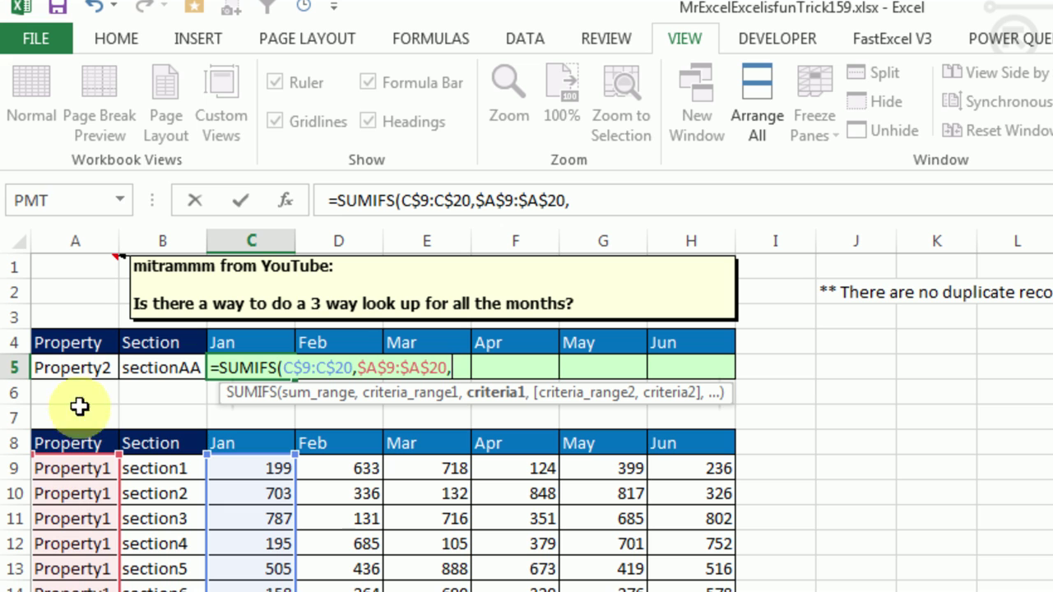
pyautogui.click(77, 369)
pyautogui.press('F4')
pyautogui.press('F4')
pyautogui.press('F4')
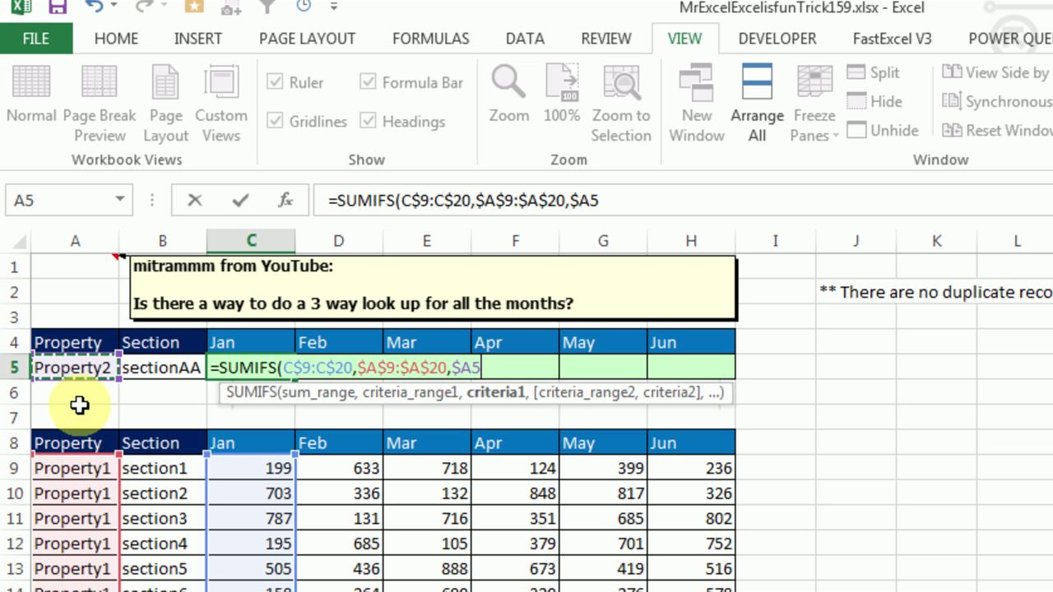
pyautogui.write(',')
pyautogui.moveTo(169, 469); pyautogui.dragTo(177, 591)
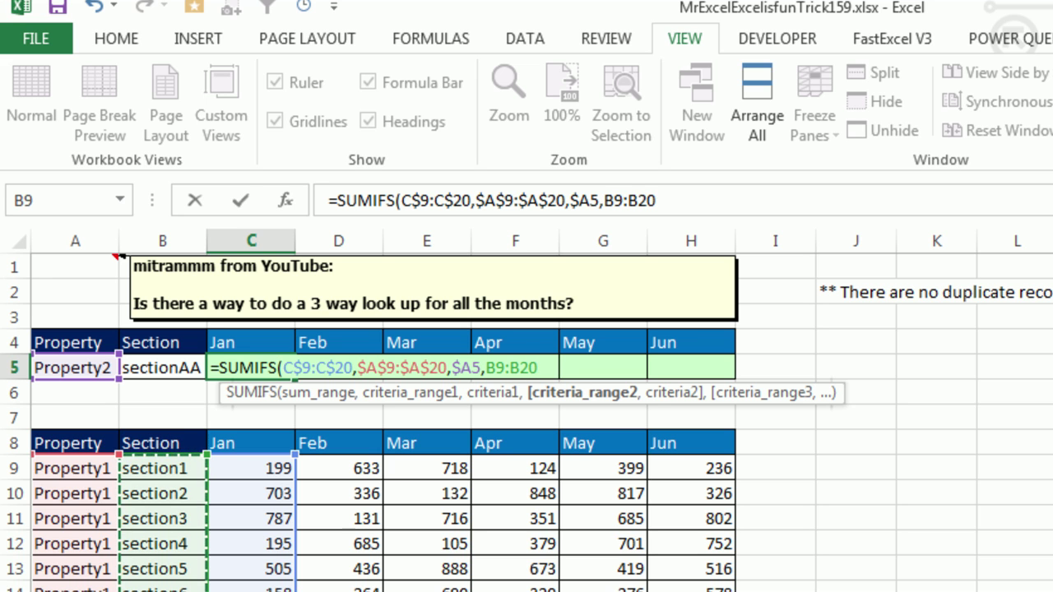
pyautogui.press('F4')
pyautogui.write(',')
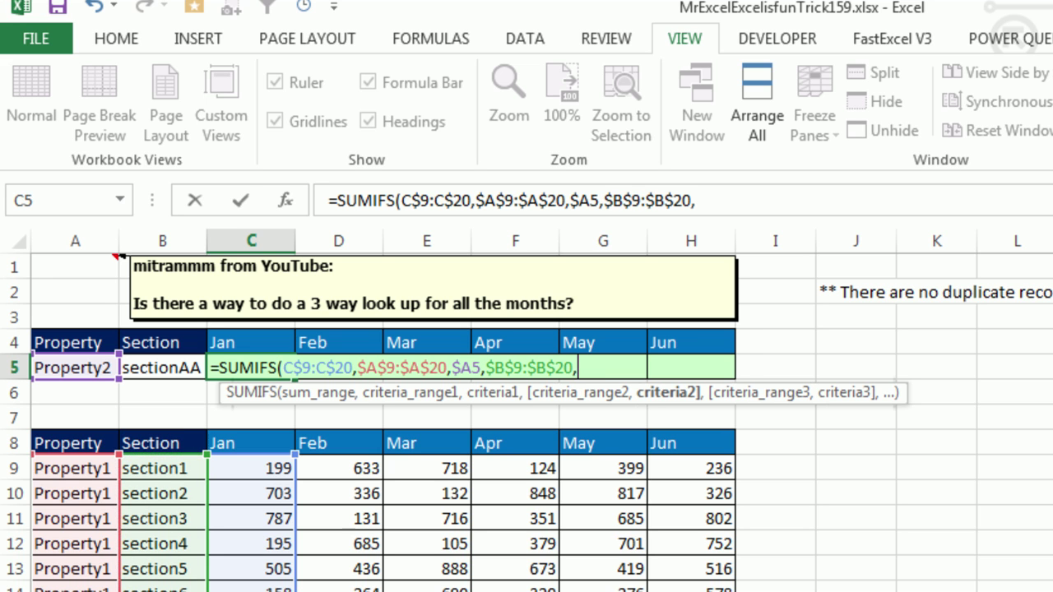
pyautogui.click(159, 369)
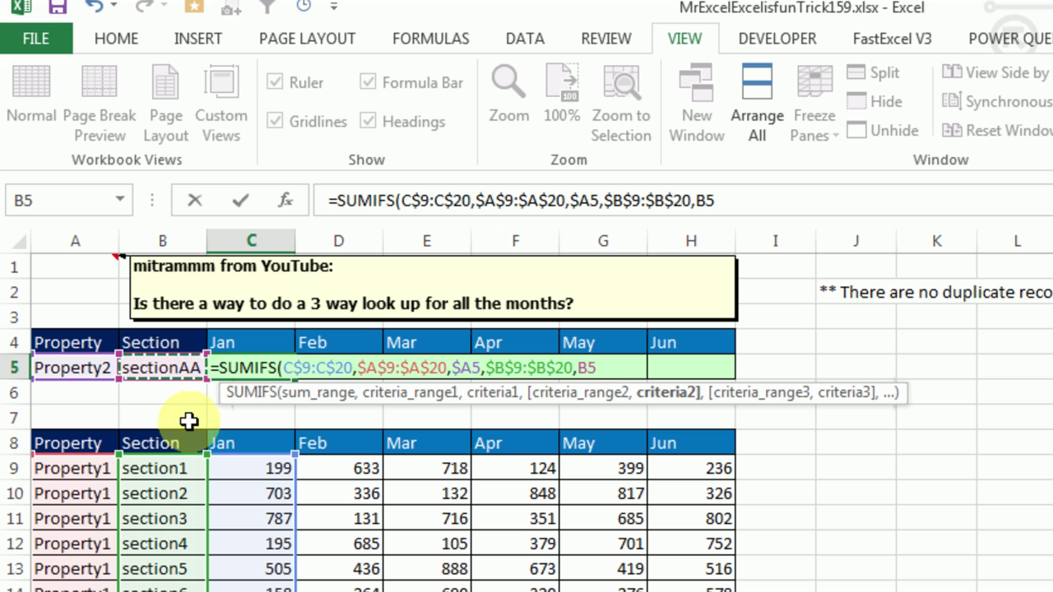
pyautogui.press('F4')
pyautogui.press('F4')
pyautogui.press('F4')
pyautogui.write(')')
pyautogui.press('Return')
# Step: Fill C5's SUMIFS across to H5 and check the February and March copies
pyautogui.press('Up')
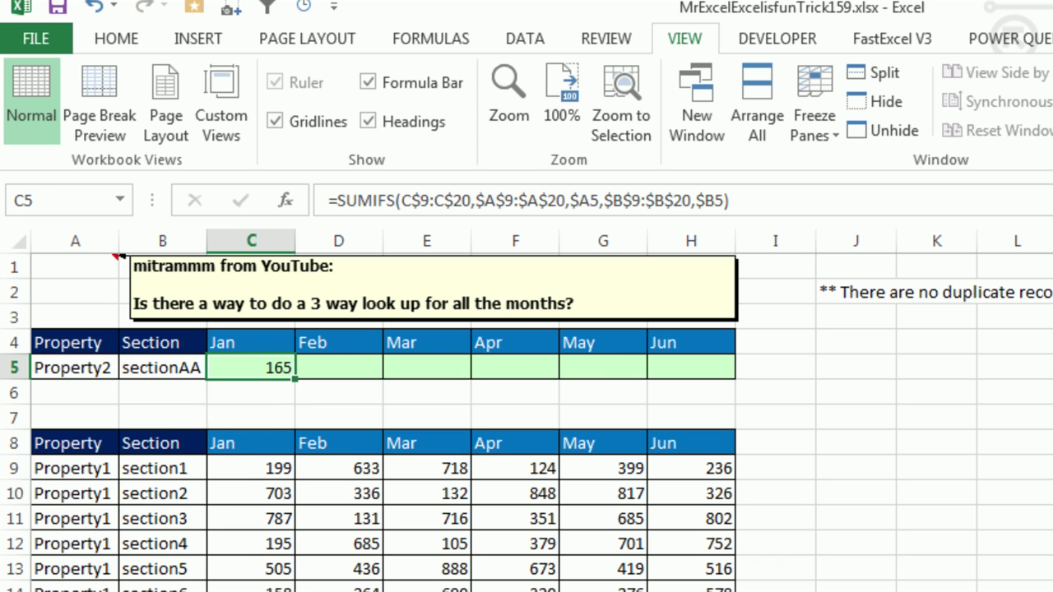
pyautogui.moveTo(297, 380); pyautogui.dragTo(708, 375)
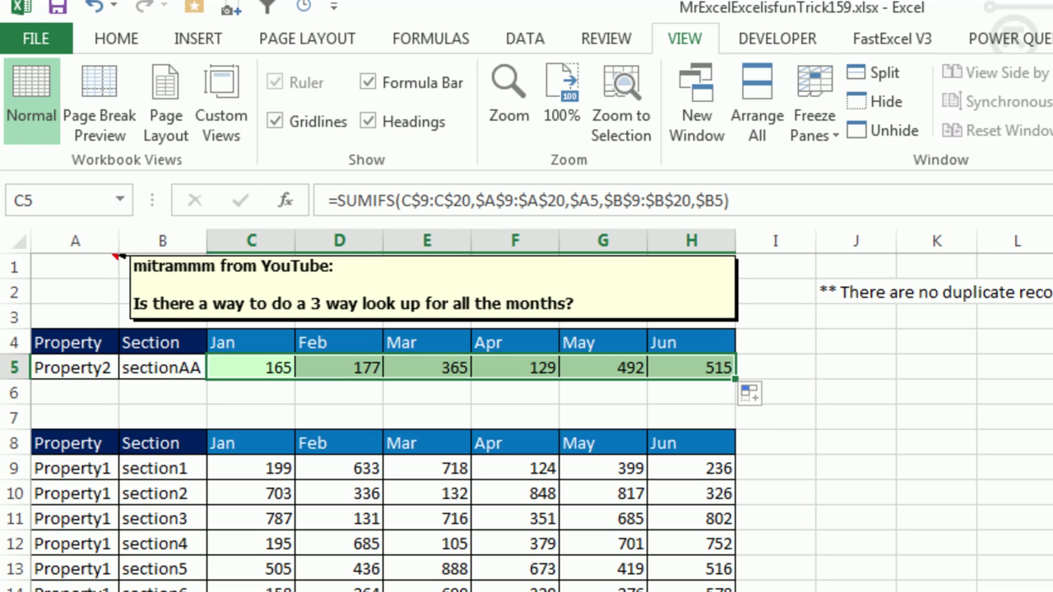
pyautogui.click(360, 370)
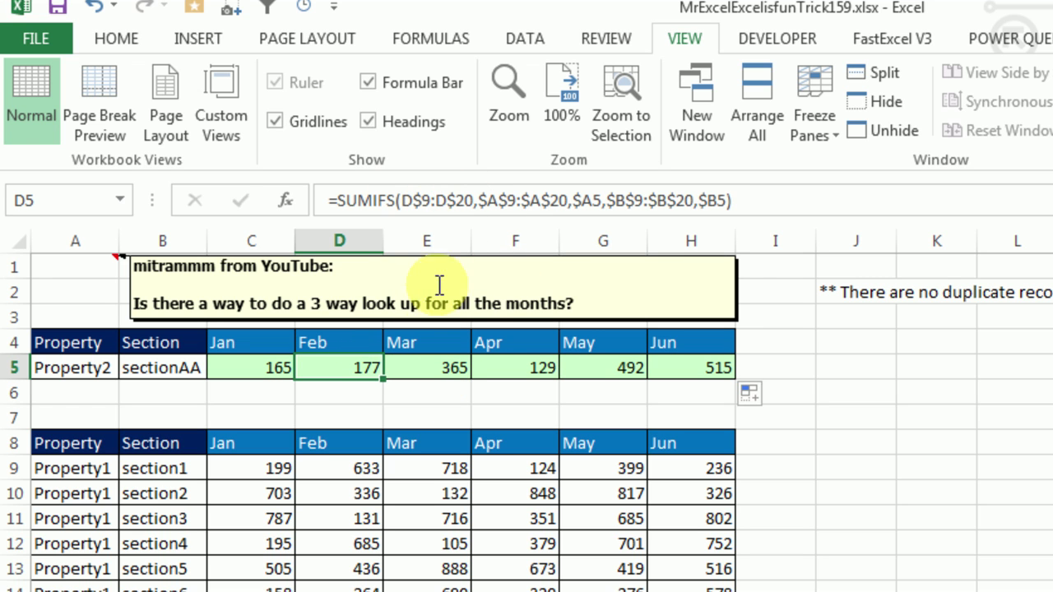
pyautogui.click(436, 366)
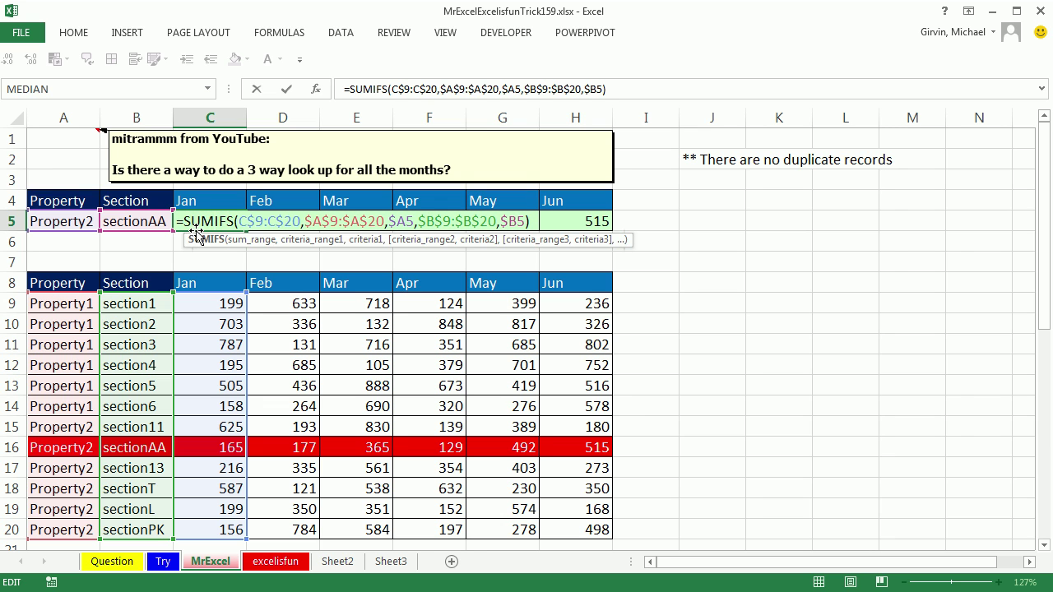
pyautogui.hotkey('ctrl', 'Return')
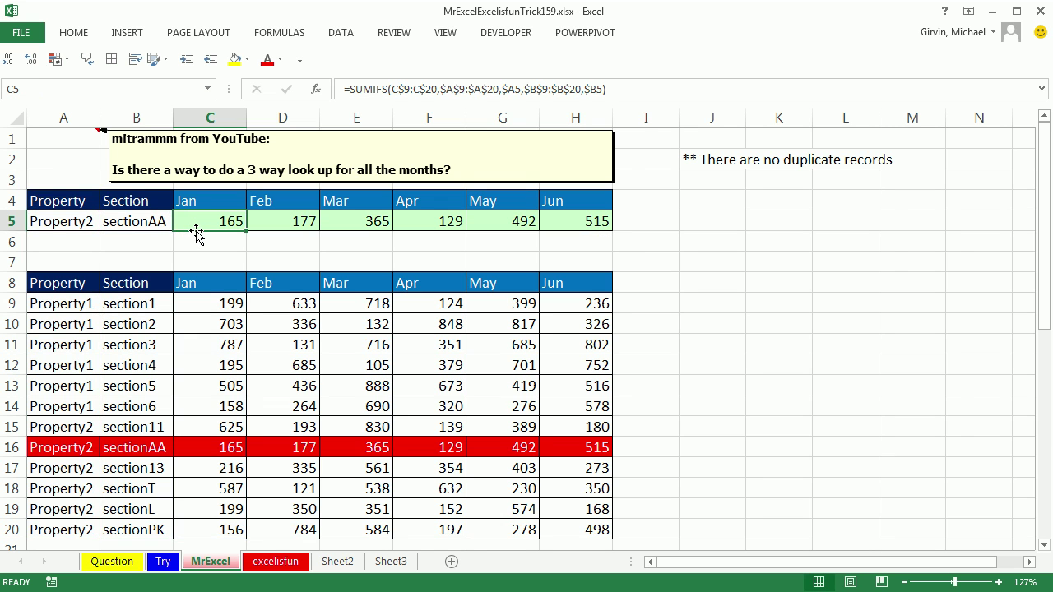
# Step: On the excelisfun sheet, enter =DGET($A$8:$H$20,C4,$A$4:$B$5) in C5, returning 165
pyautogui.click(281, 566)
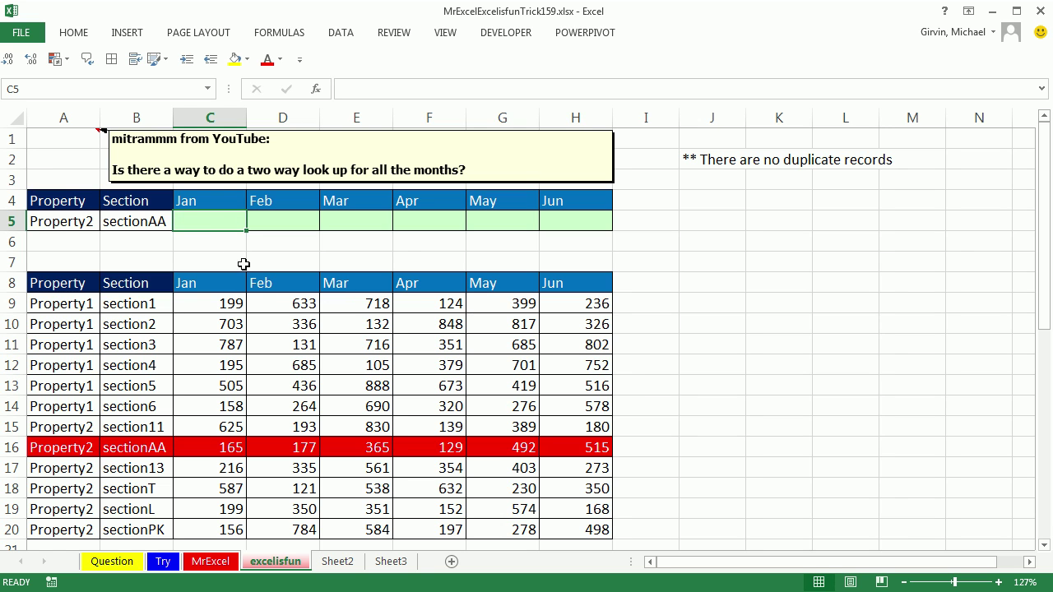
pyautogui.write('=d')
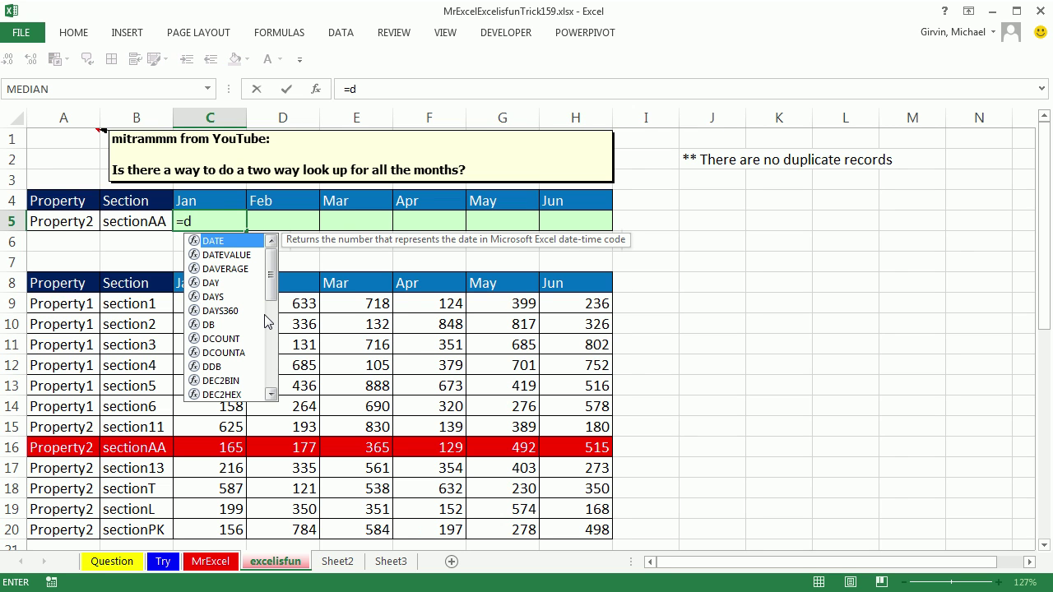
pyautogui.write('g')
pyautogui.press('Tab')
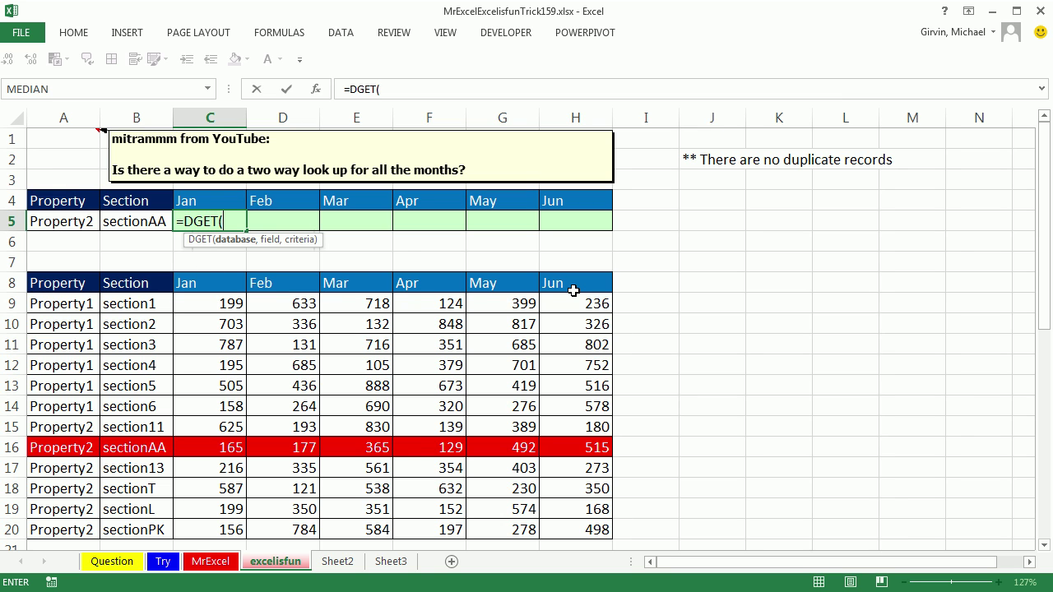
pyautogui.moveTo(44, 288); pyautogui.dragTo(590, 530)
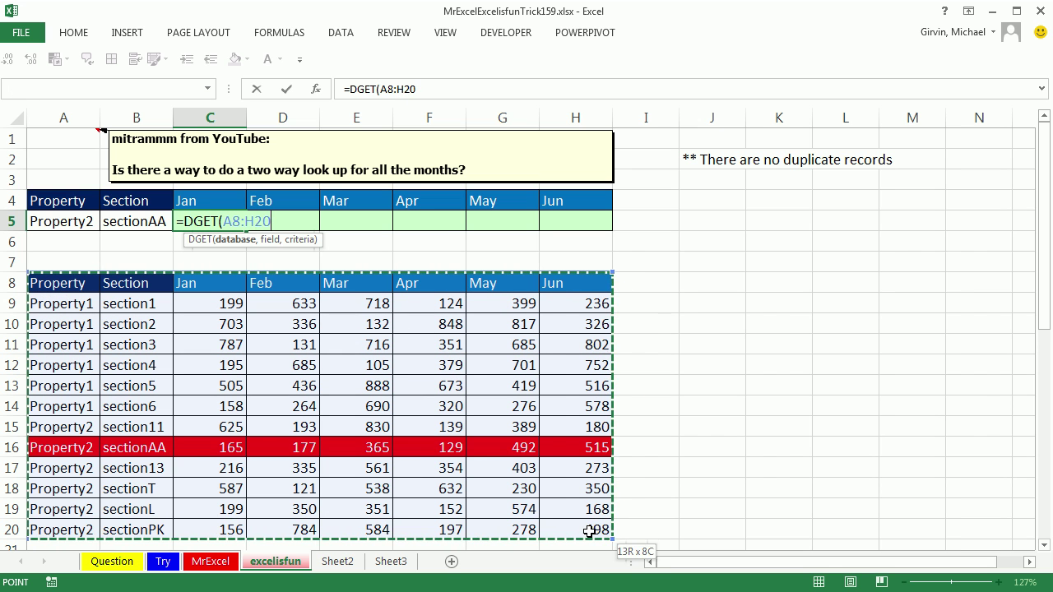
pyautogui.press('F4')
pyautogui.write(',')
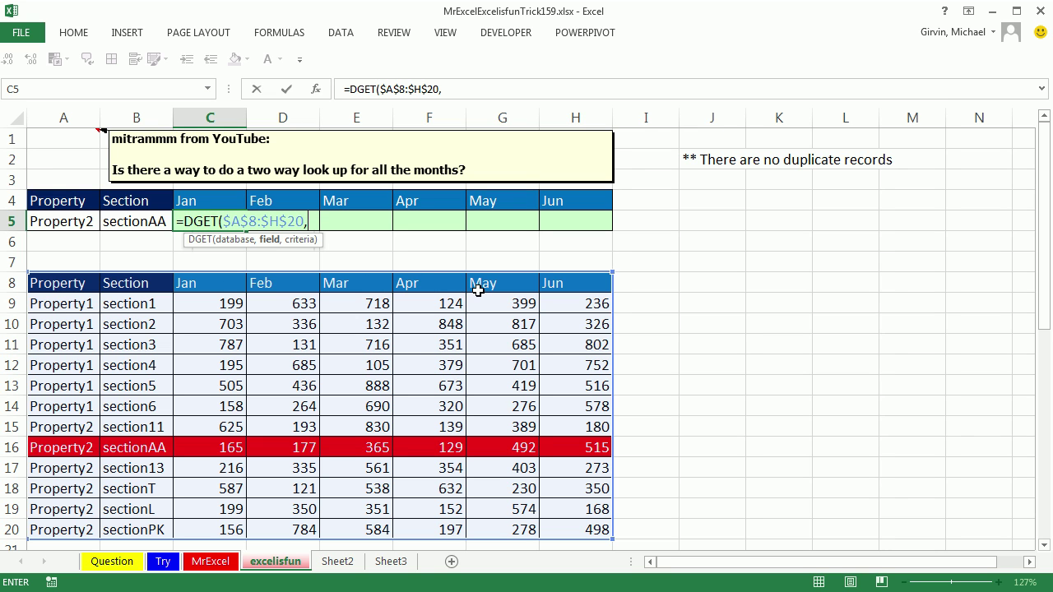
pyautogui.click(225, 201)
pyautogui.write(',')
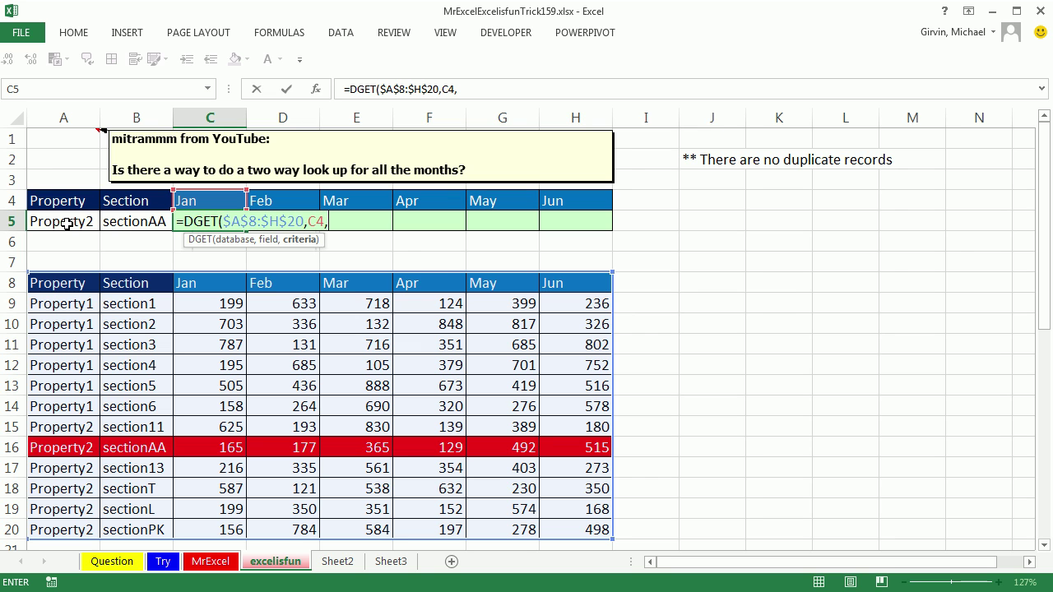
pyautogui.moveTo(64, 204); pyautogui.dragTo(133, 224)
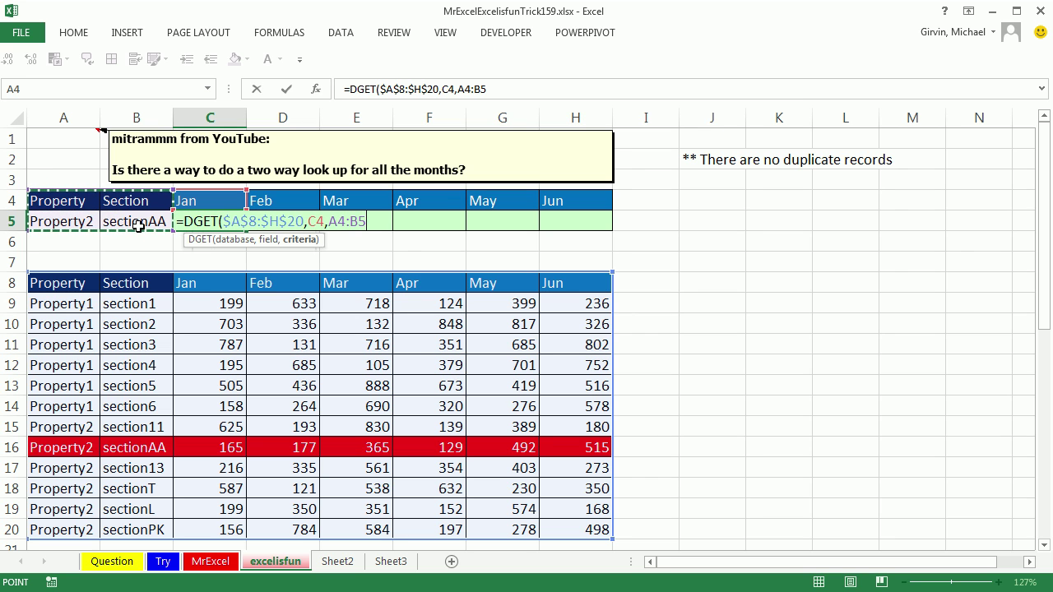
pyautogui.press('F4')
pyautogui.write(')')
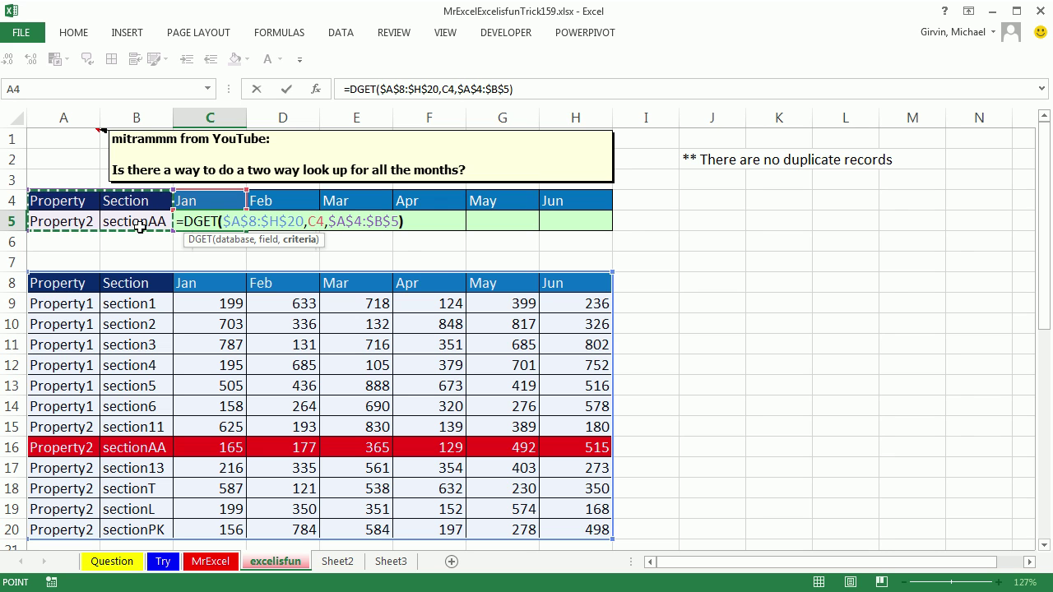
pyautogui.hotkey('ctrl', 'Return')
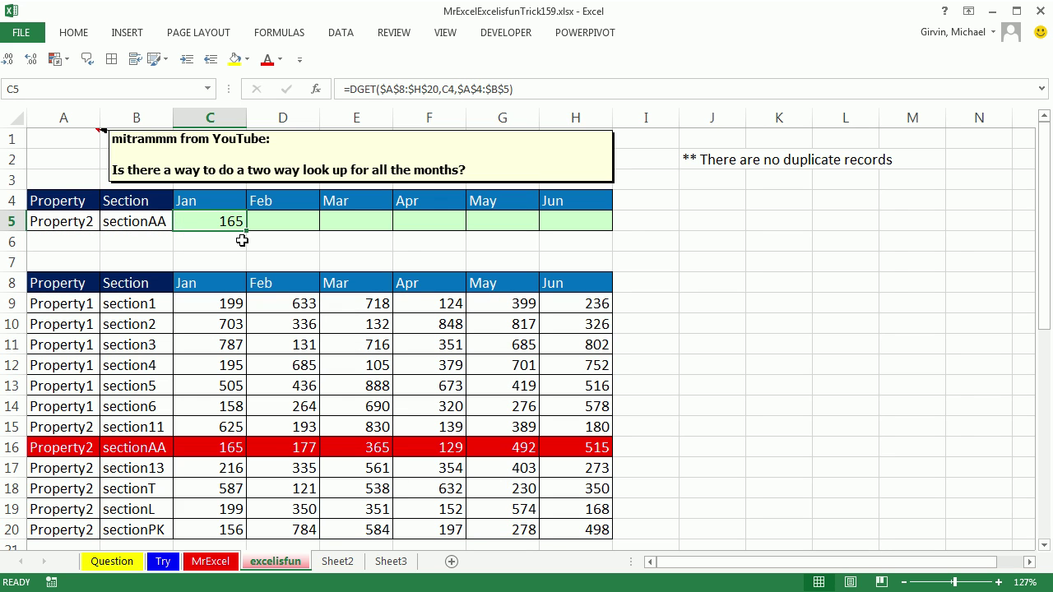
# Step: Fill the DGET formula across to H5 and check H5's references
pyautogui.moveTo(244, 232); pyautogui.dragTo(600, 230)
pyautogui.click(586, 224)
pyautogui.press('F2')
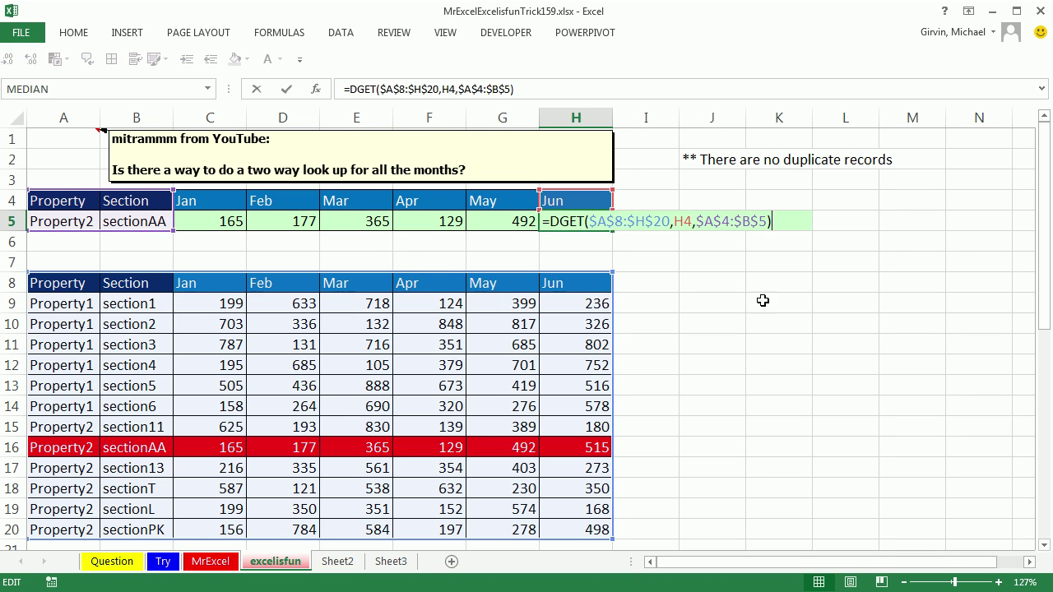
pyautogui.press('Escape')
# Step: Choose Property1 in A5 and section5 in B5 from their dropdown lists
pyautogui.click(86, 218)
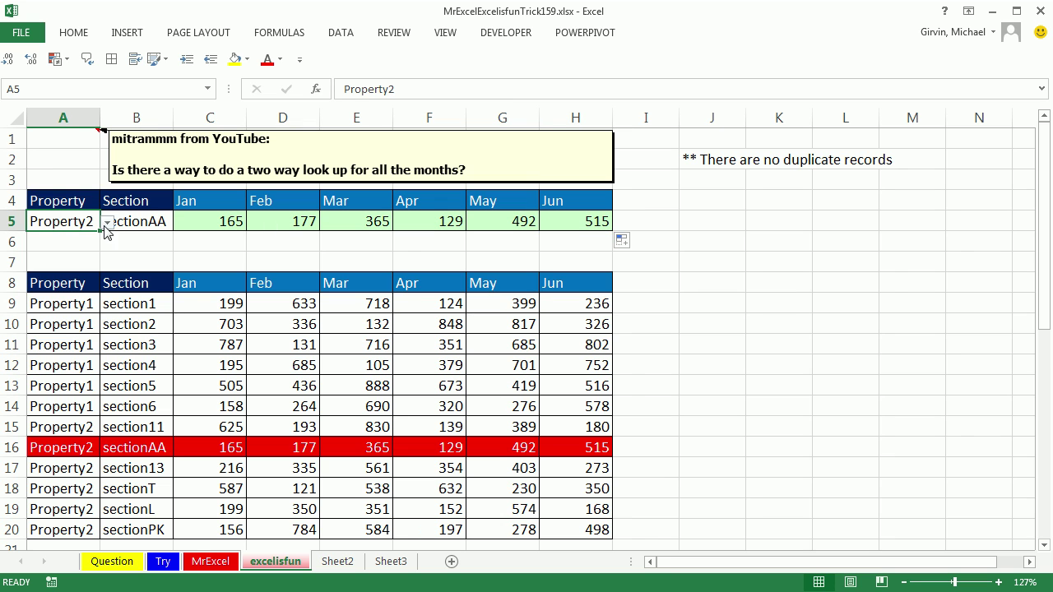
pyautogui.click(107, 222)
pyautogui.click(87, 238)
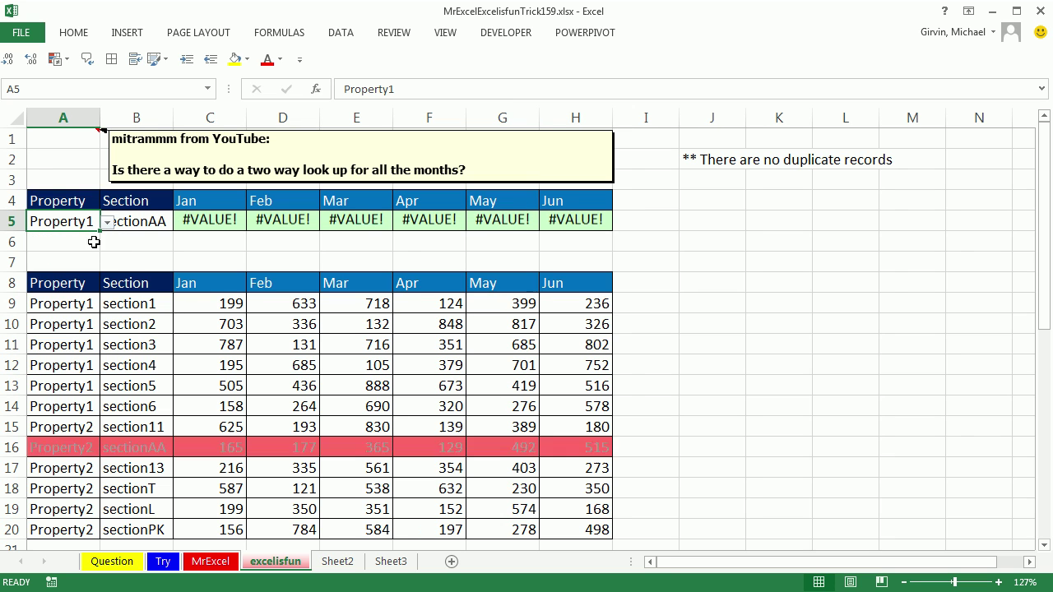
pyautogui.click(156, 224)
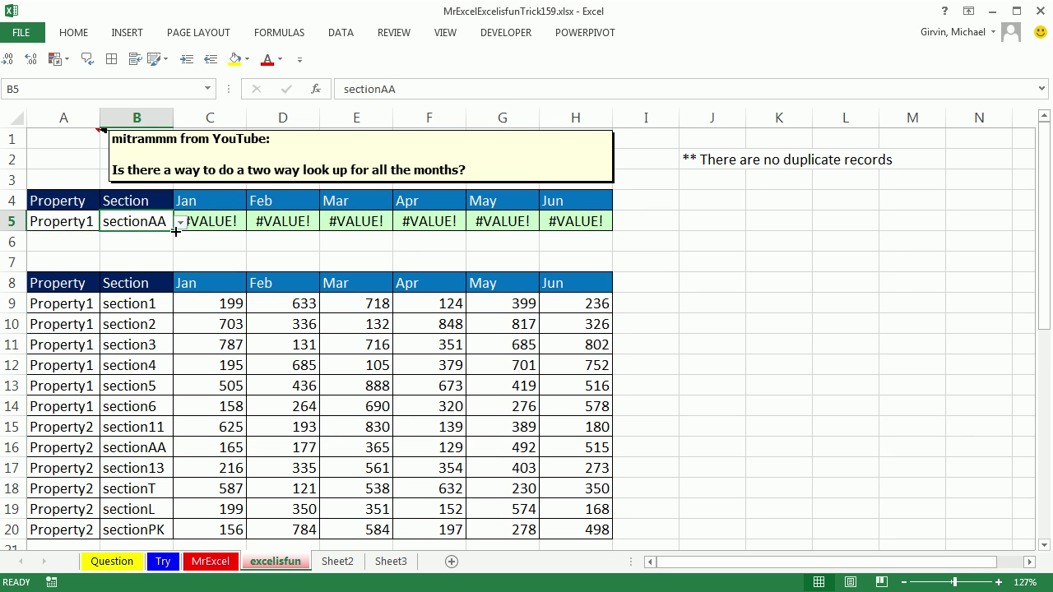
pyautogui.click(180, 223)
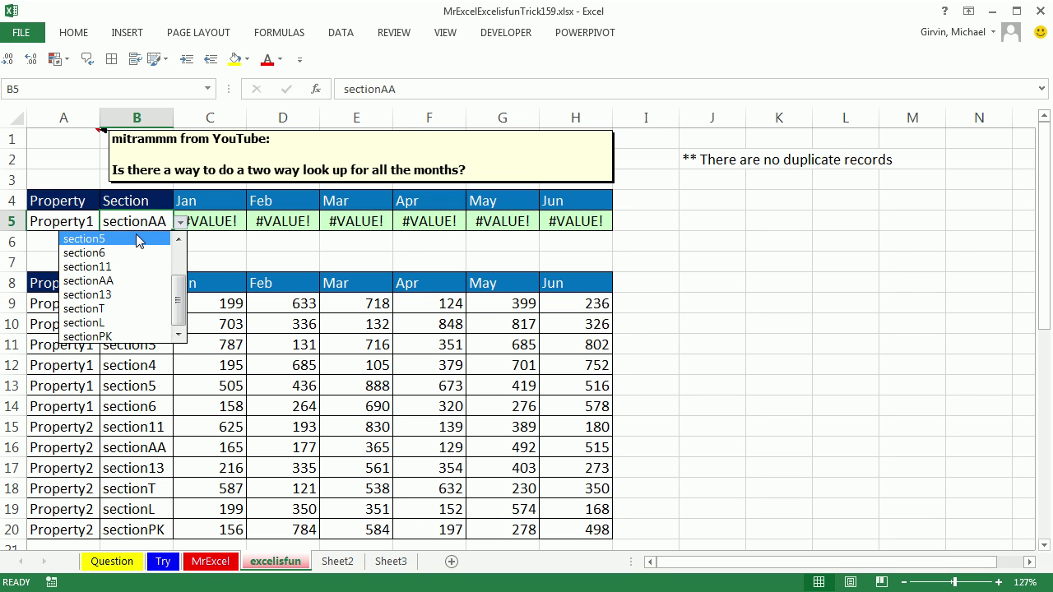
pyautogui.click(138, 240)
# Step: Wrap C5's DGET in IFERROR returning "" and fill to H5, showing 505 through 516
pyautogui.doubleClick(211, 218)
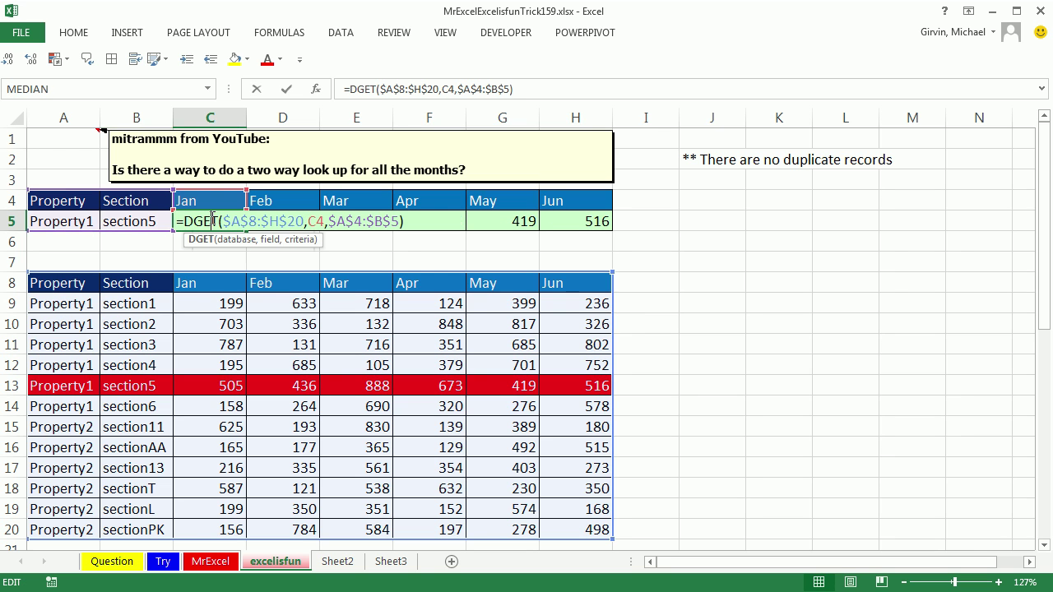
pyautogui.click(191, 222)
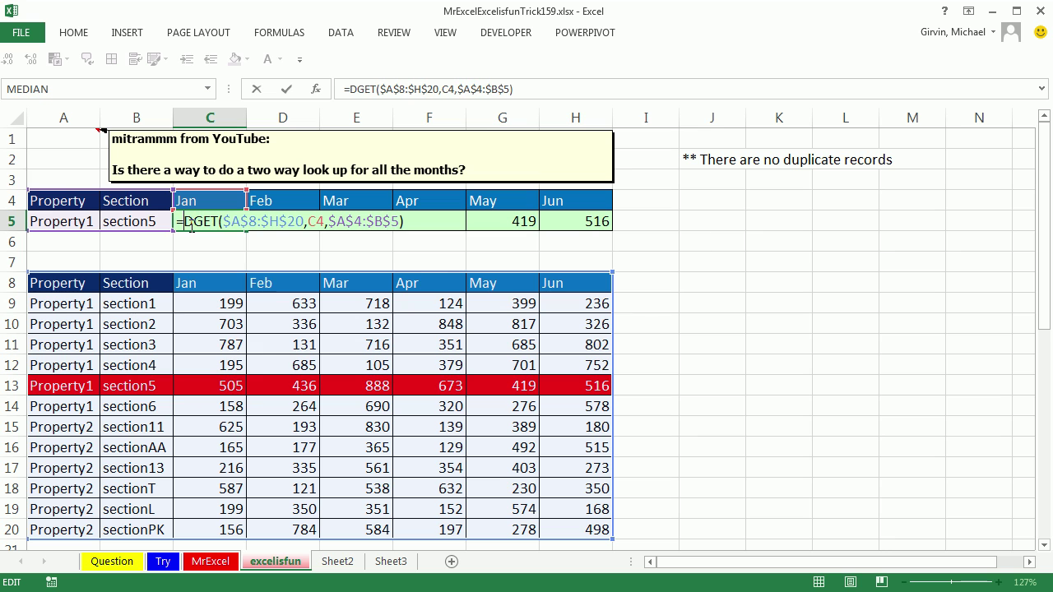
pyautogui.write('IF')
pyautogui.press('Down')
pyautogui.press('Tab')
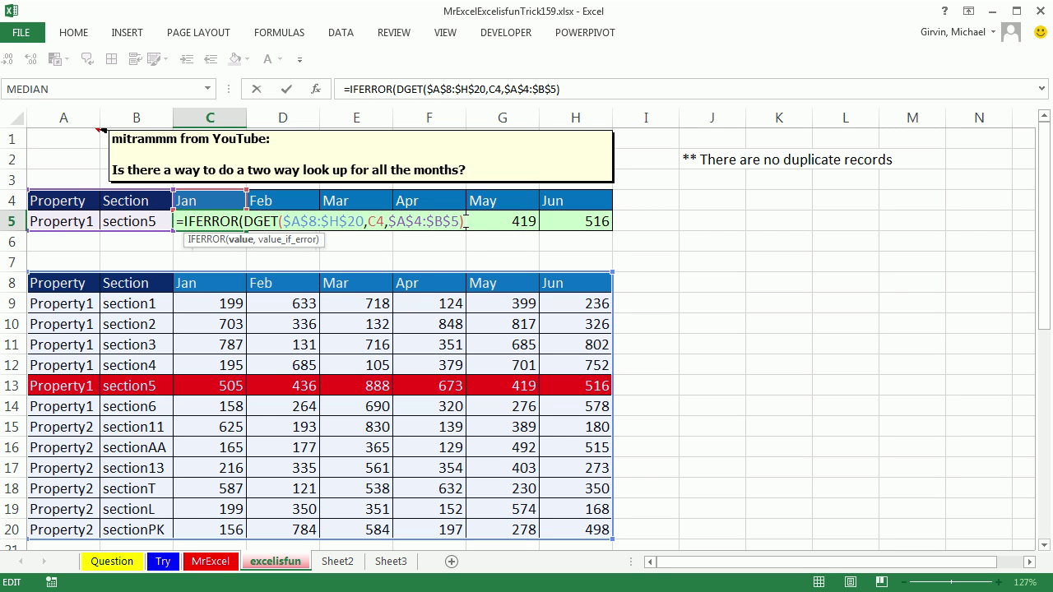
pyautogui.write(',')
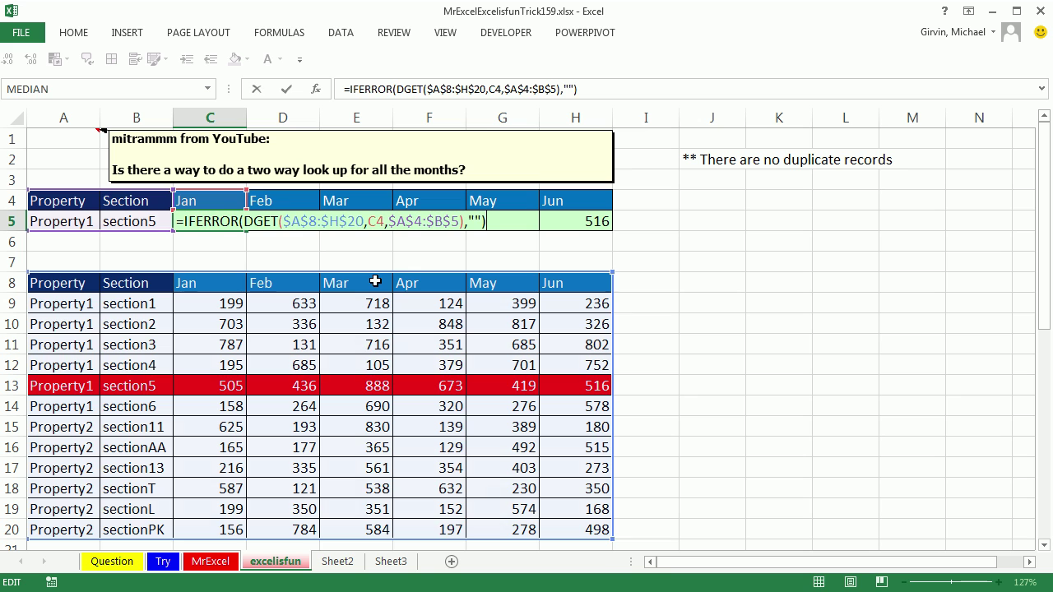
pyautogui.hotkey('ctrl', 'Return')
pyautogui.moveTo(249, 232); pyautogui.dragTo(597, 239)
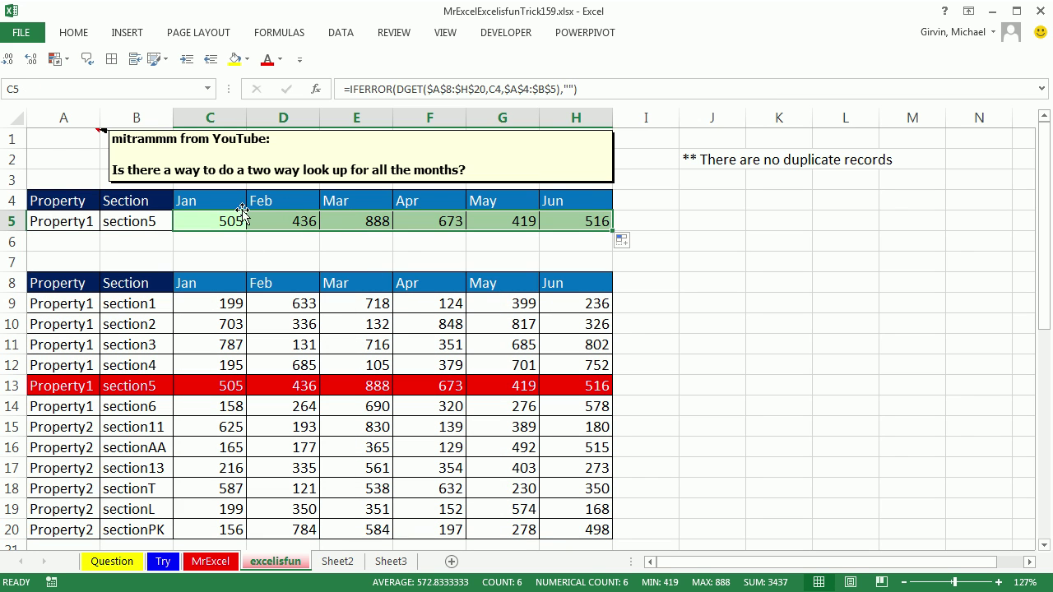
# Step: Choose Property2 in A5 and section11 in B5, then inspect C5's lookup formula
pyautogui.click(93, 221)
pyautogui.click(108, 223)
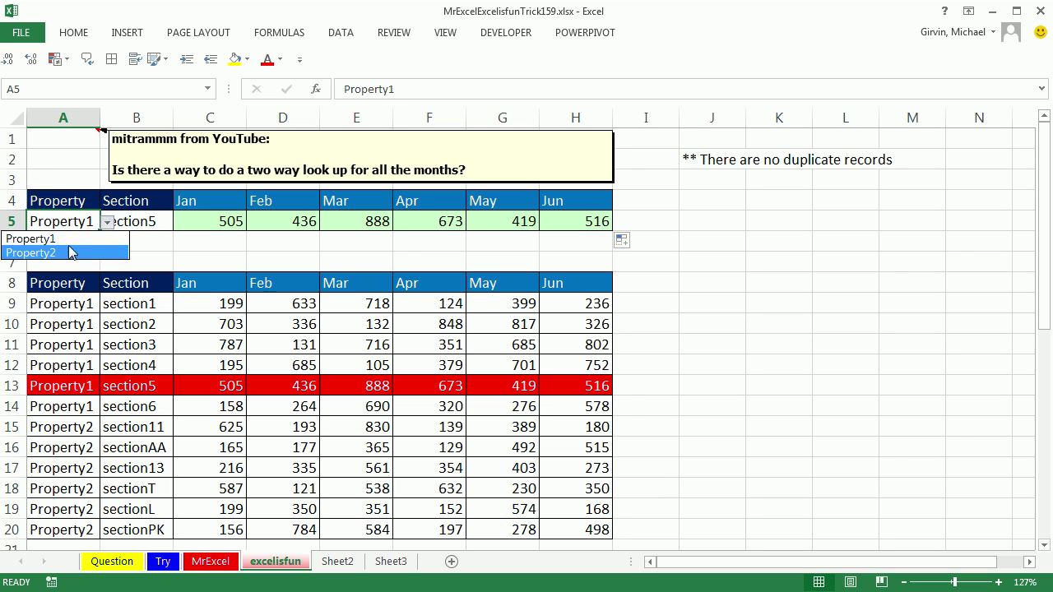
pyautogui.click(67, 252)
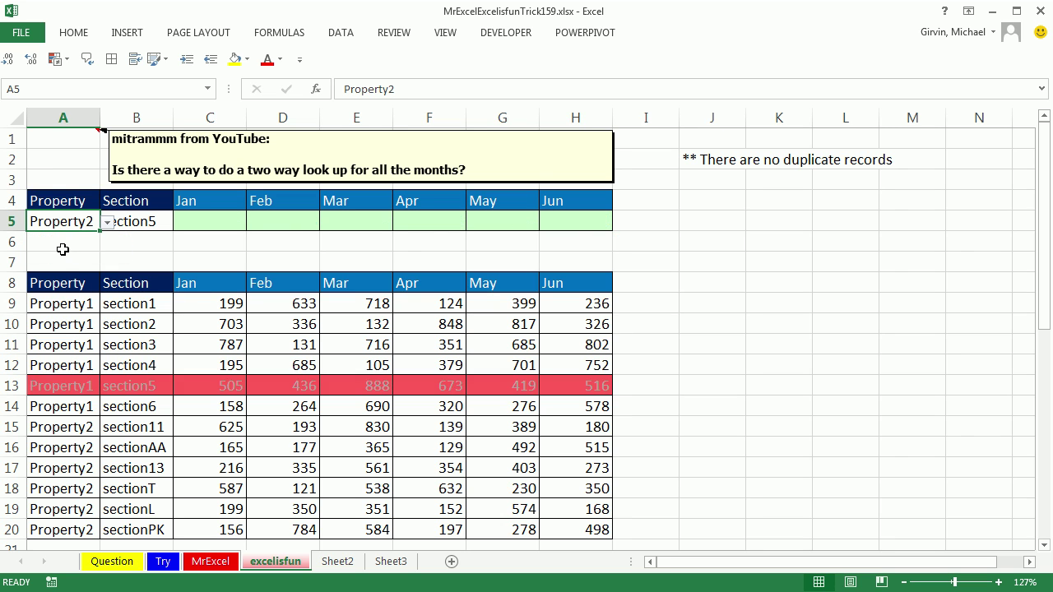
pyautogui.click(159, 222)
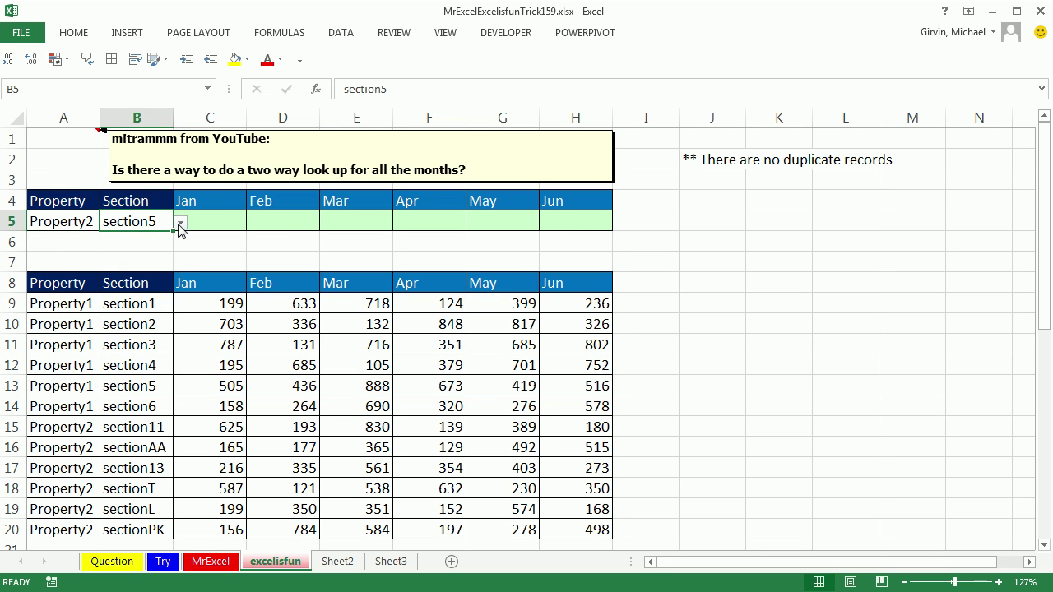
pyautogui.click(180, 222)
pyautogui.click(123, 267)
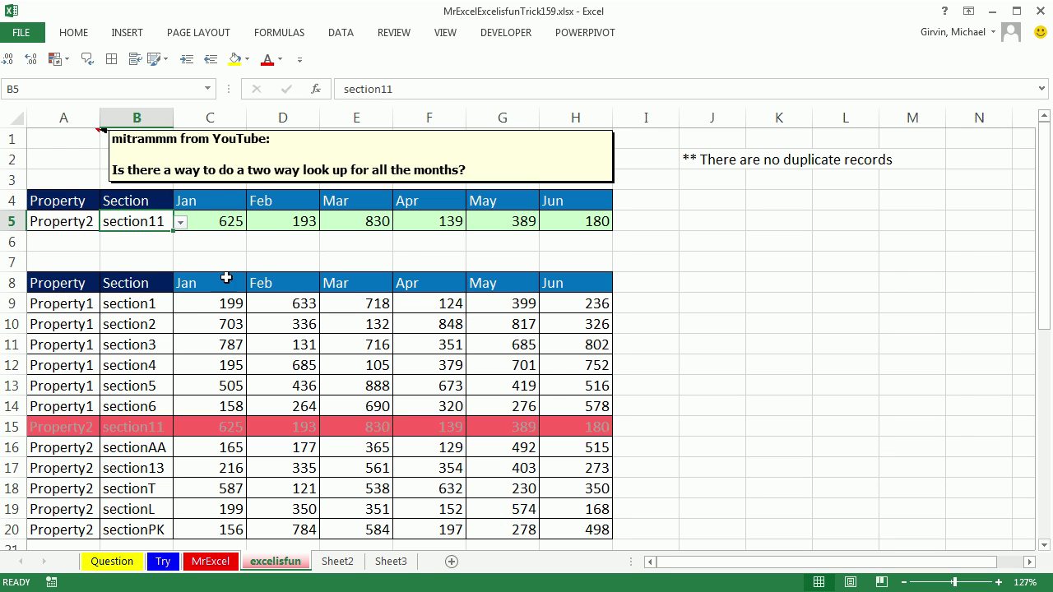
pyautogui.doubleClick(224, 221)
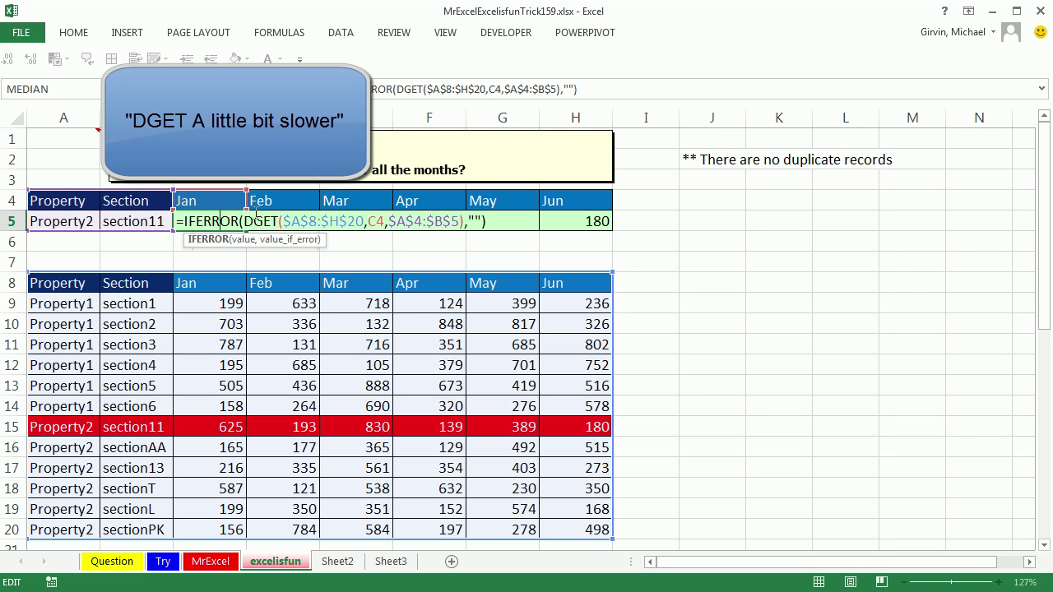
# Step: Leave C5's formula unchanged
pyautogui.press('Escape')
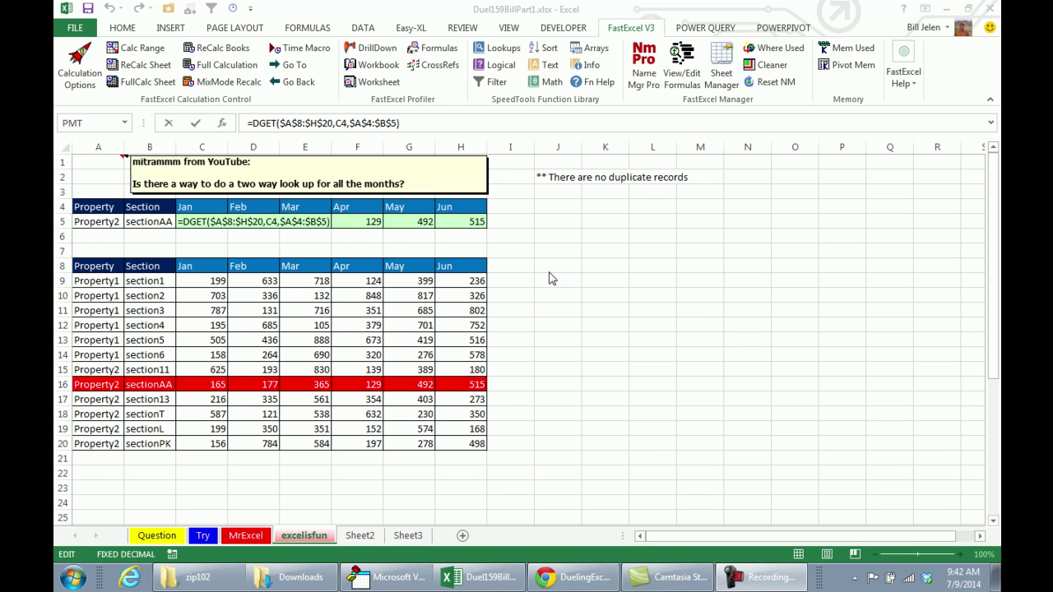
# Step: Commit C5, set calculation options to Manual, and switch to the MrExcel sheet
pyautogui.press('Return')
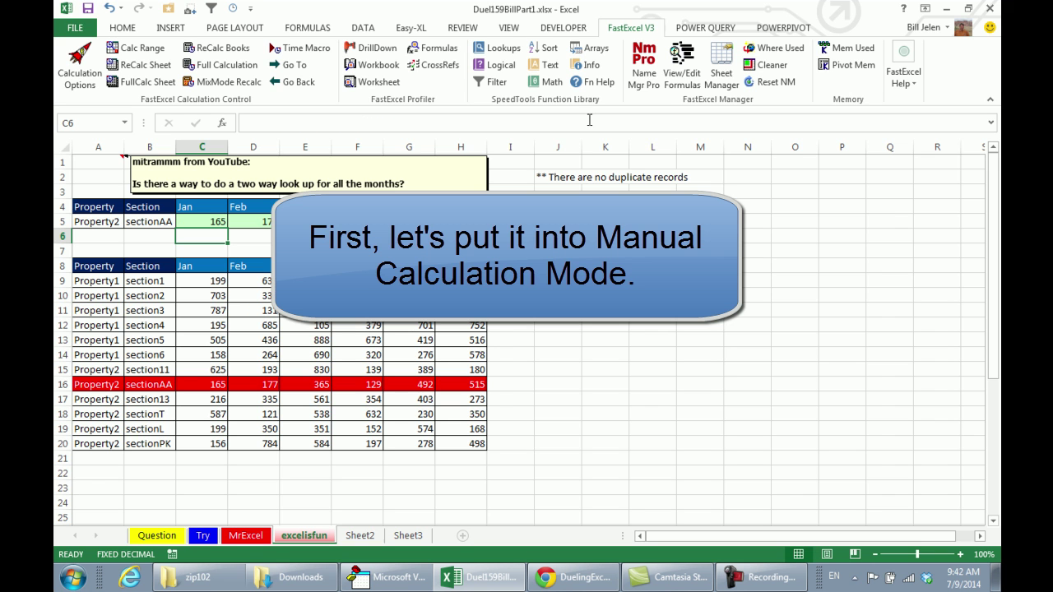
pyautogui.click(308, 28)
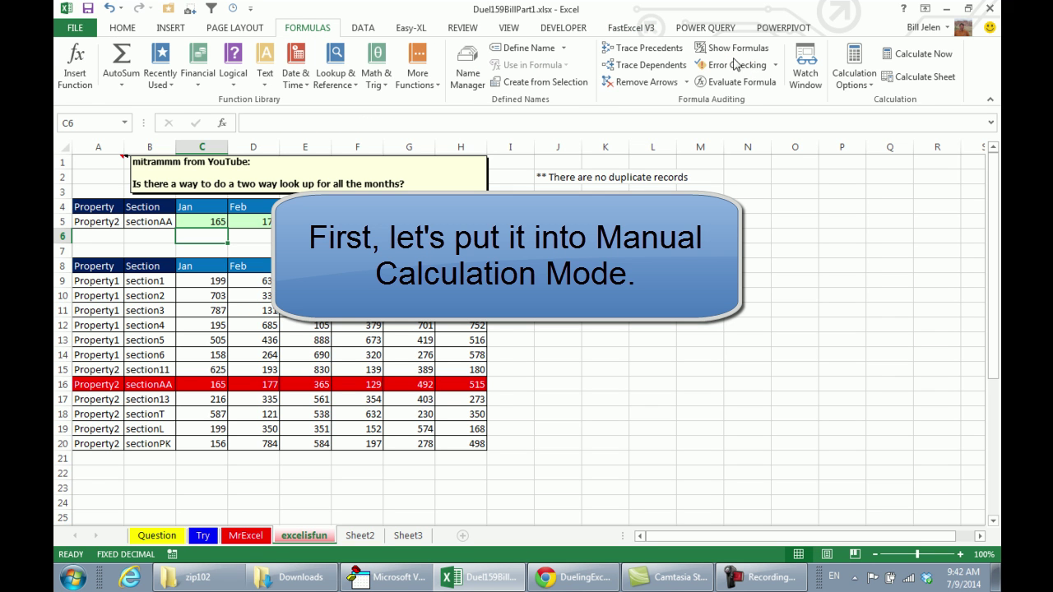
pyautogui.click(853, 76)
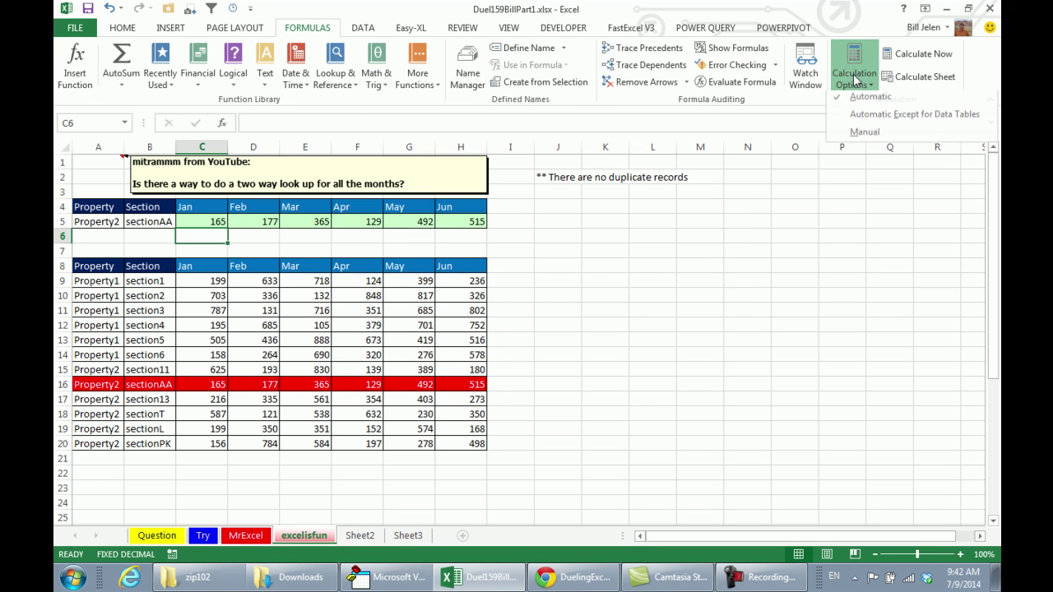
pyautogui.click(863, 137)
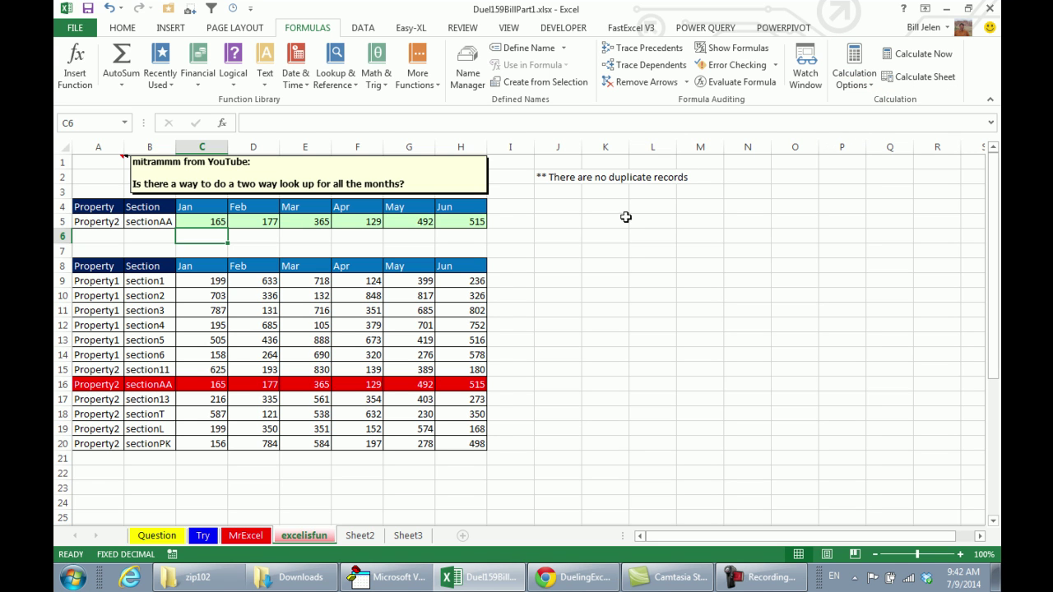
pyautogui.click(245, 535)
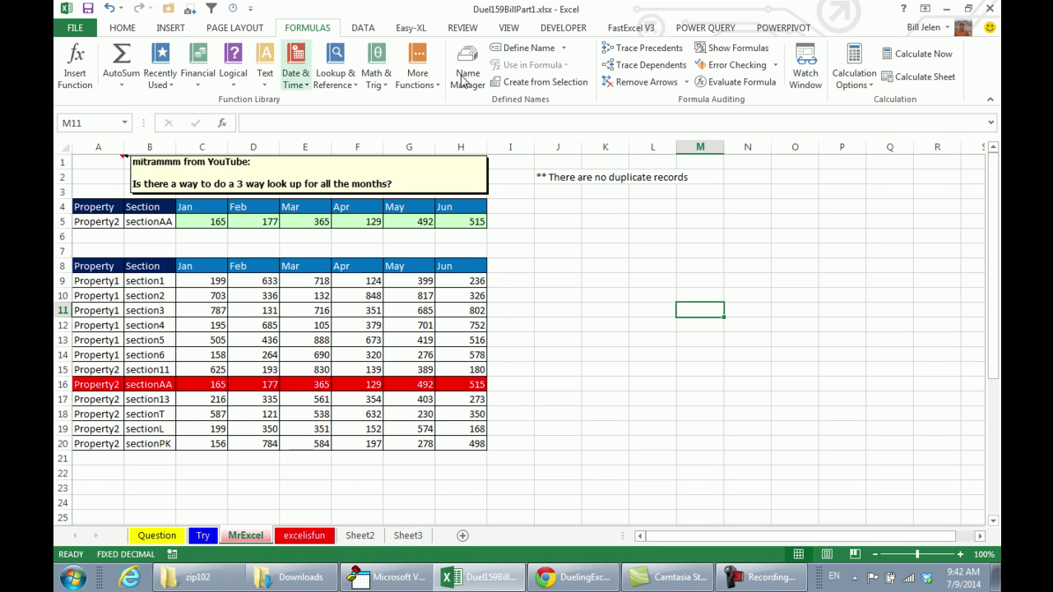
# Step: Time the MrExcel SUMIFS cells C5:H5 three times with FastExcel Calc Range, then select excelisfun C5:H5
pyautogui.click(625, 33)
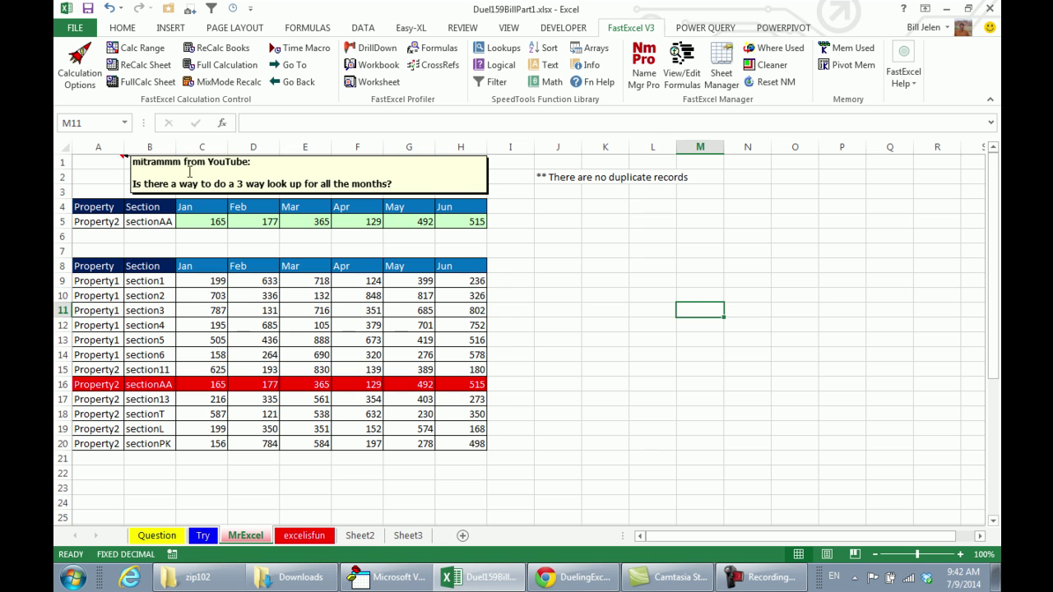
pyautogui.moveTo(214, 222); pyautogui.dragTo(450, 224)
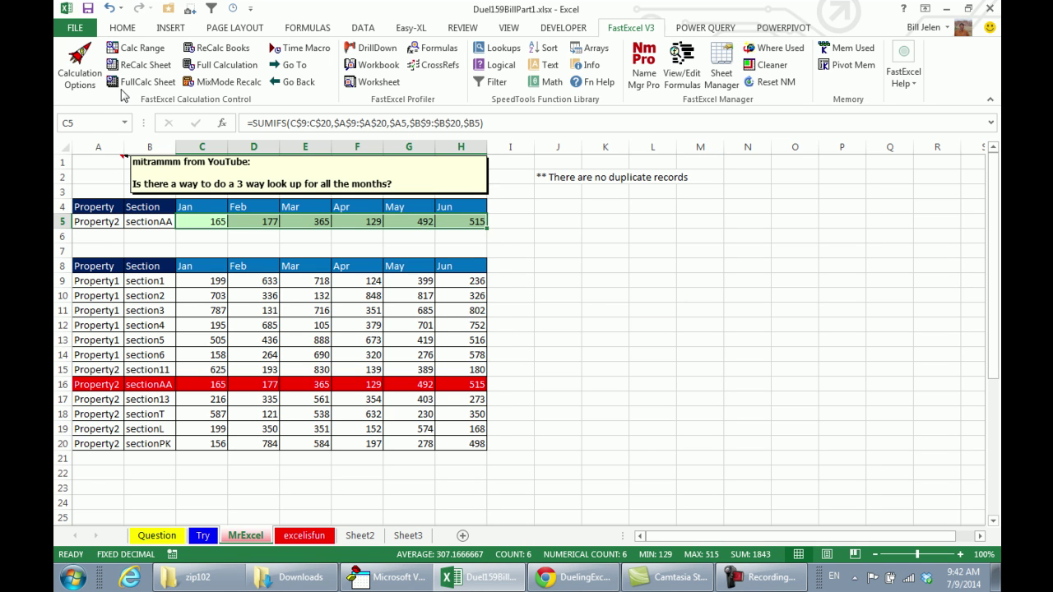
pyautogui.click(150, 51)
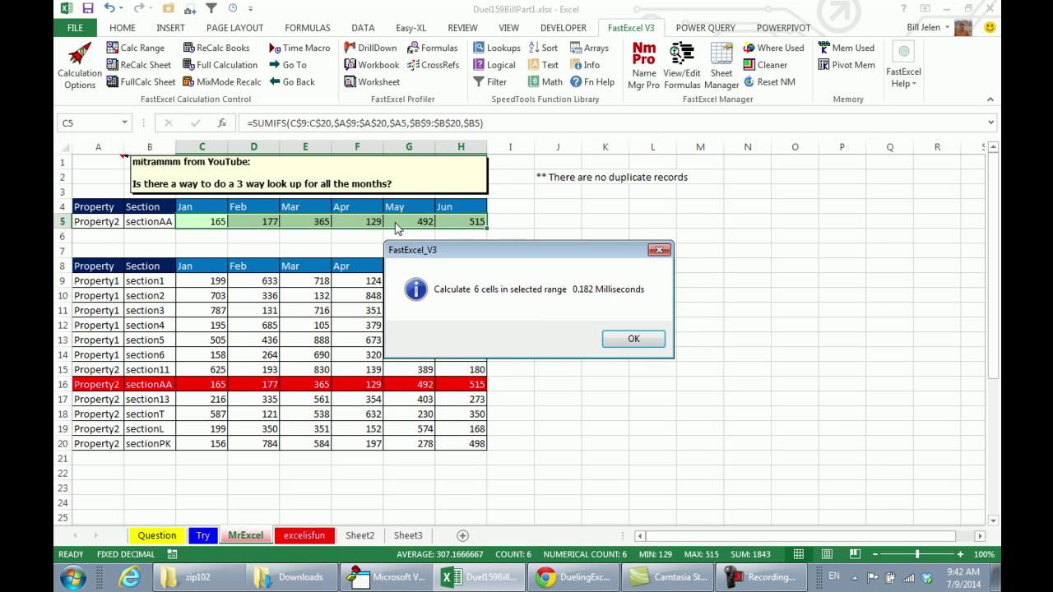
pyautogui.click(634, 339)
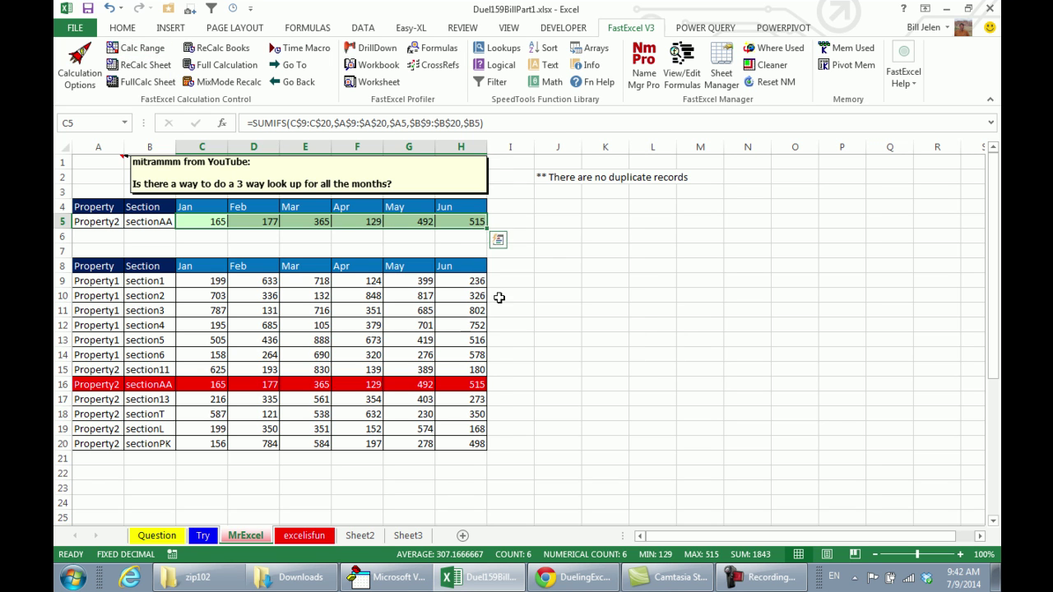
pyautogui.click(132, 51)
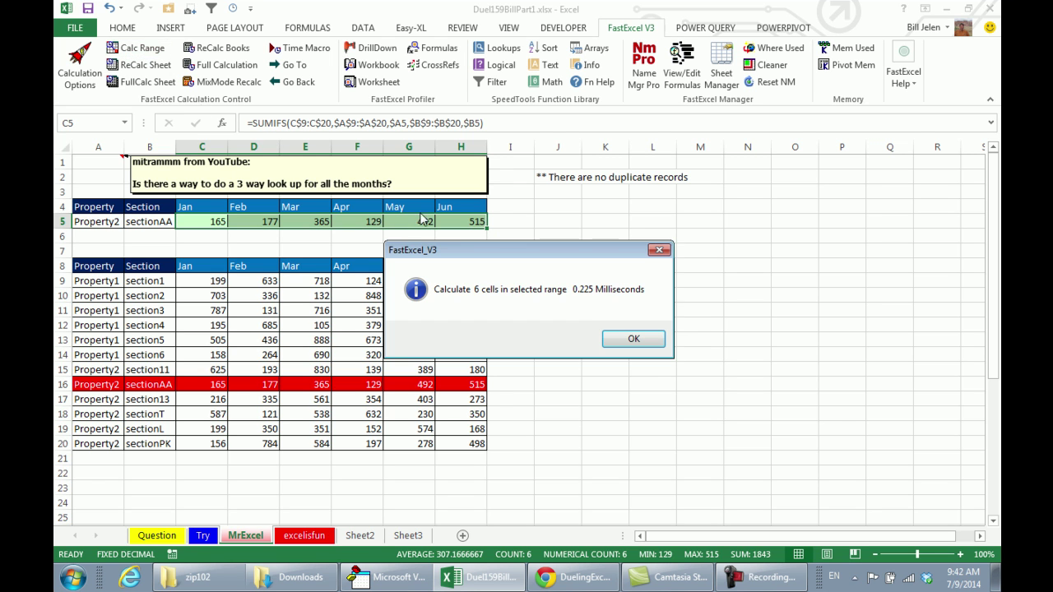
pyautogui.click(631, 339)
pyautogui.click(141, 49)
pyautogui.click(633, 339)
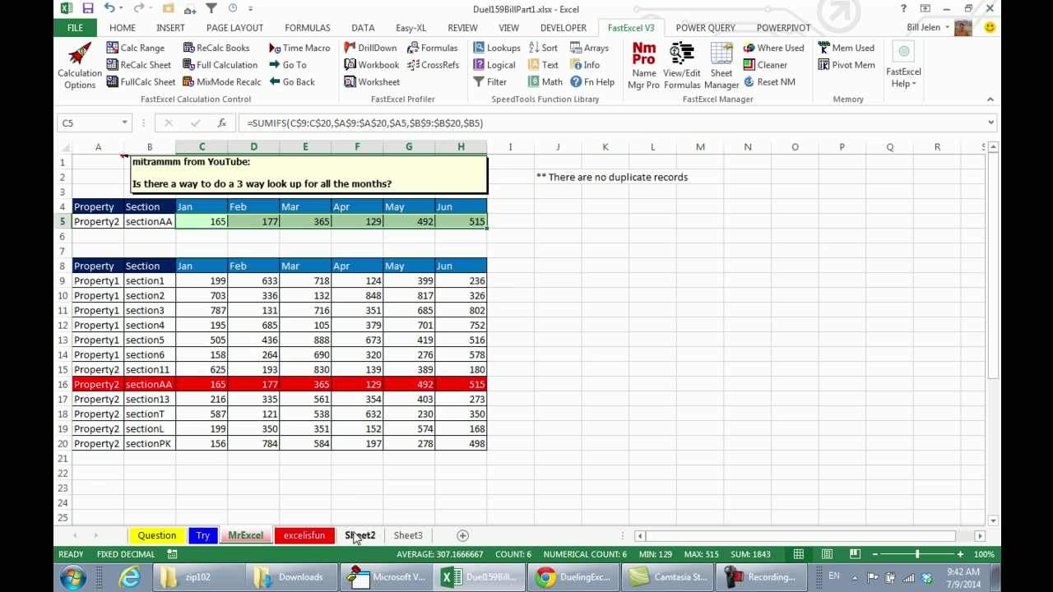
pyautogui.click(306, 536)
pyautogui.moveTo(205, 226); pyautogui.dragTo(464, 222)
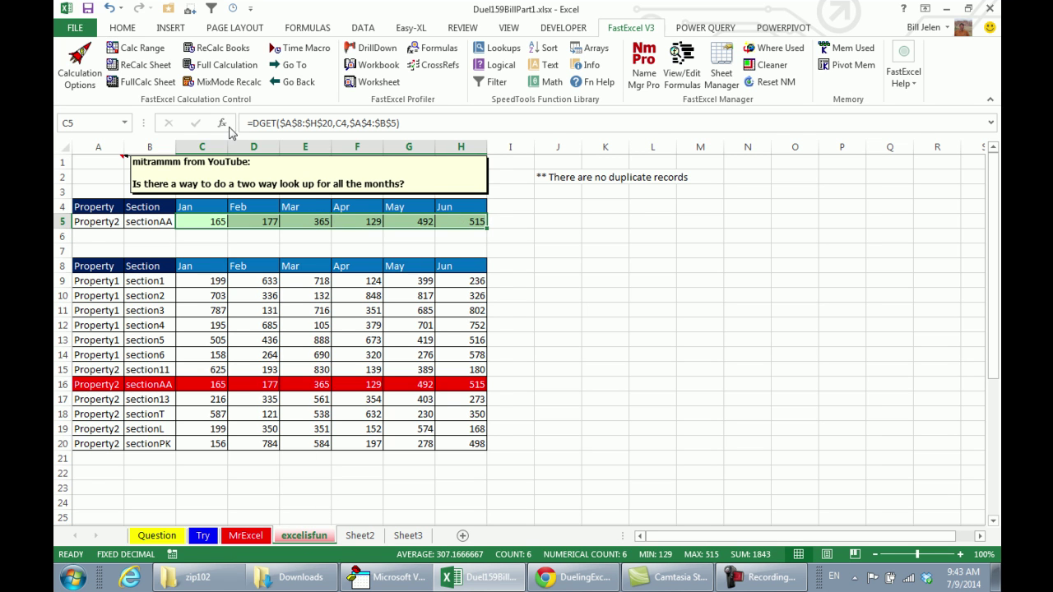
# Step: Time the six DGET cells three times with FastExcel Calc Range, about 0.345 ms
pyautogui.click(155, 51)
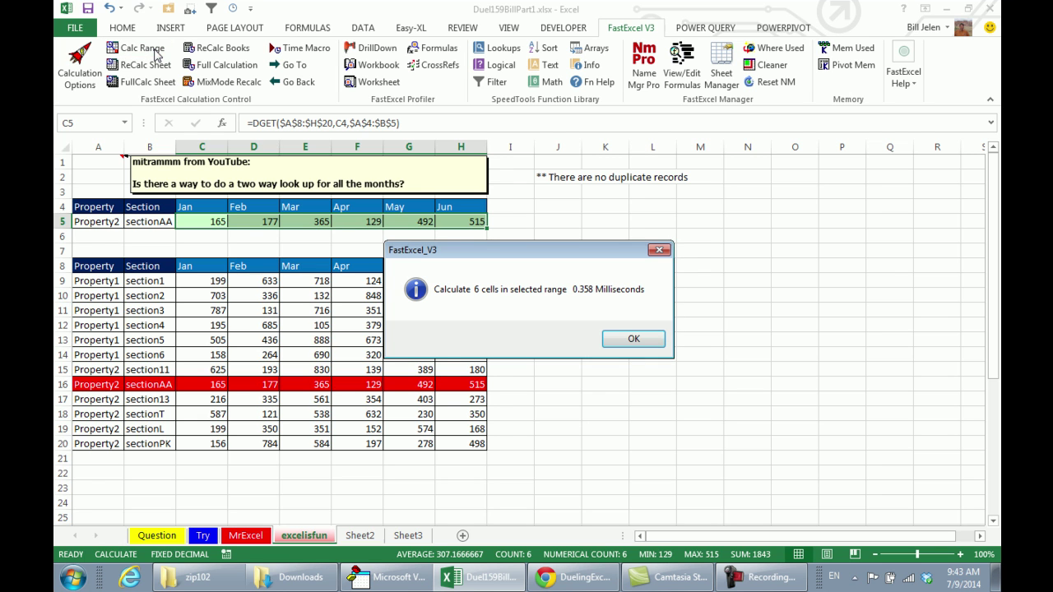
pyautogui.click(634, 342)
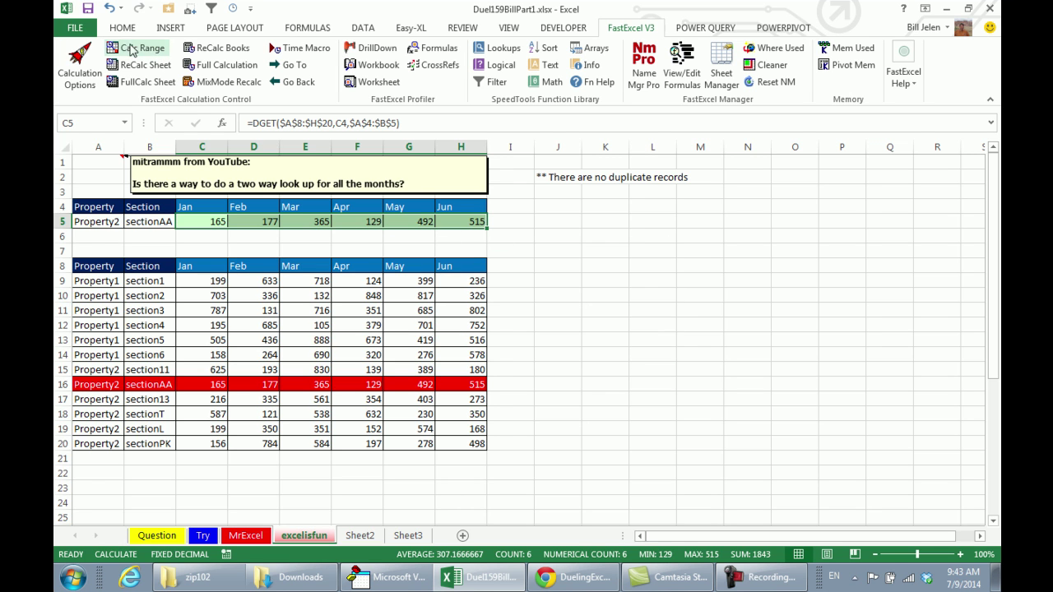
pyautogui.click(127, 47)
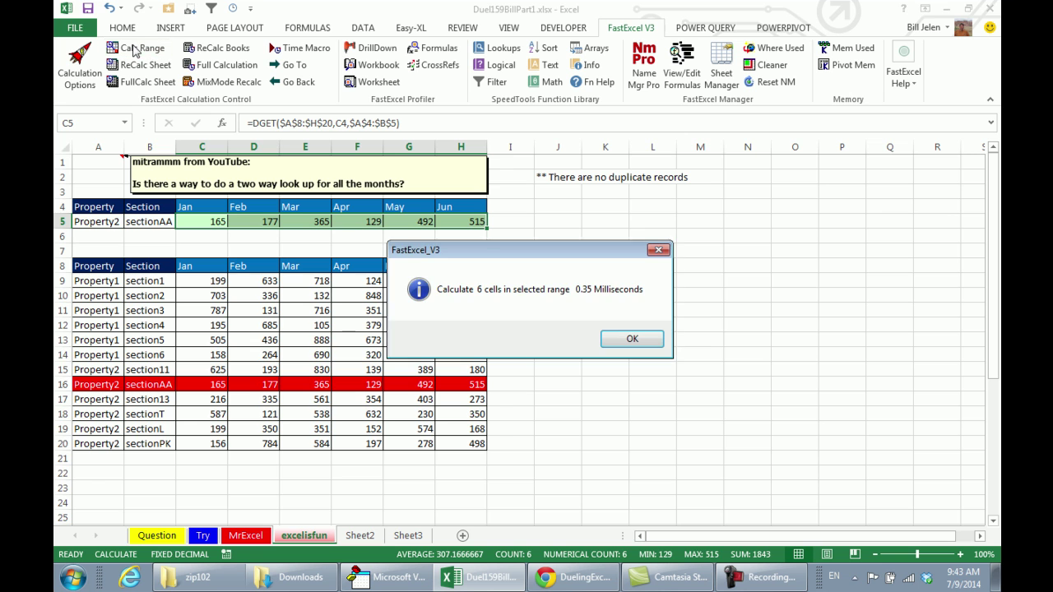
pyautogui.click(639, 341)
pyautogui.click(131, 48)
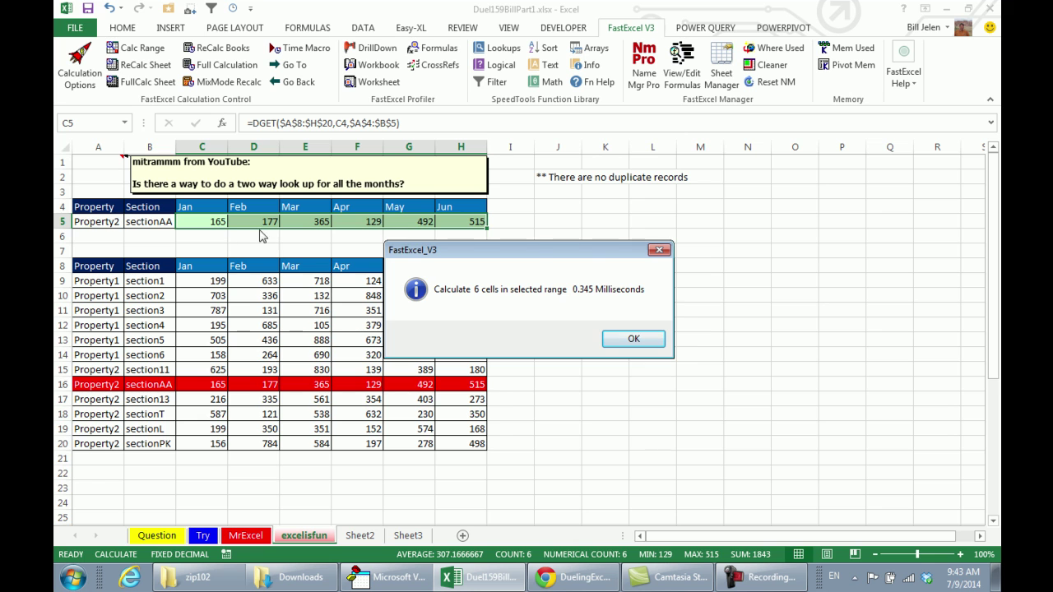
pyautogui.click(634, 340)
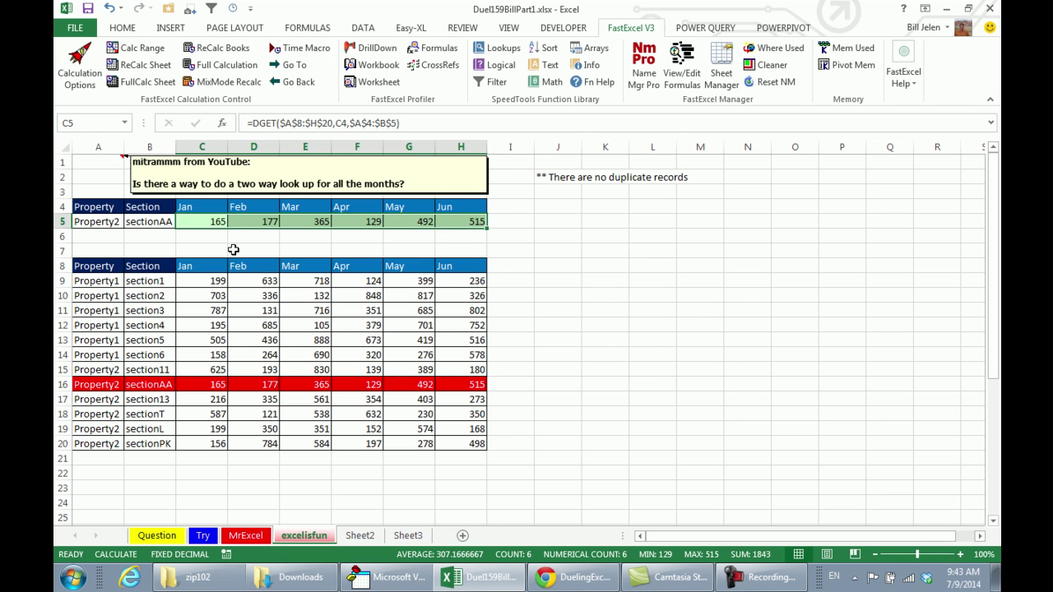